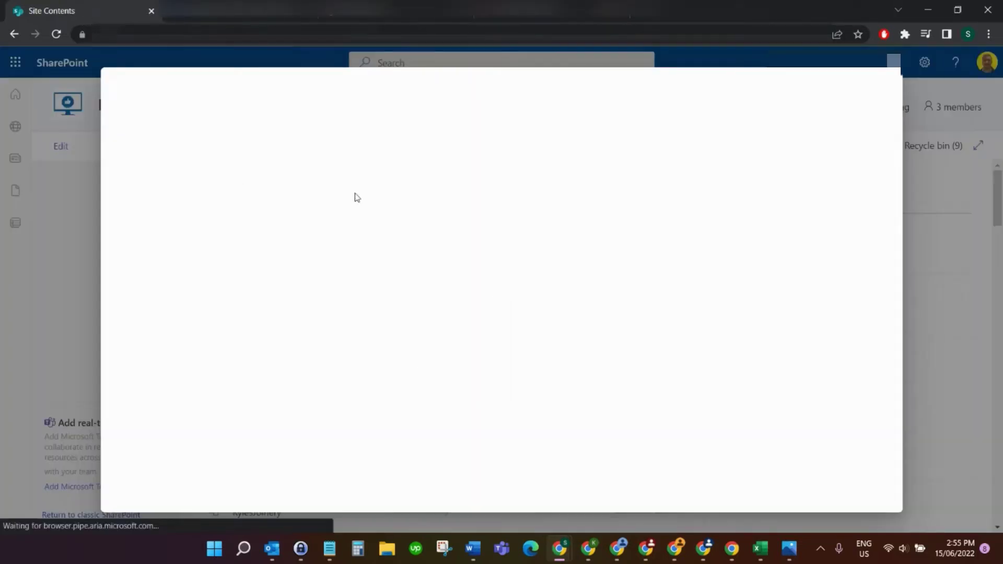
Create a blank SharePoint list named 'Signature Capture', hidden from site navigation.
{"action": "left_click", "coordinate": [160, 151]}
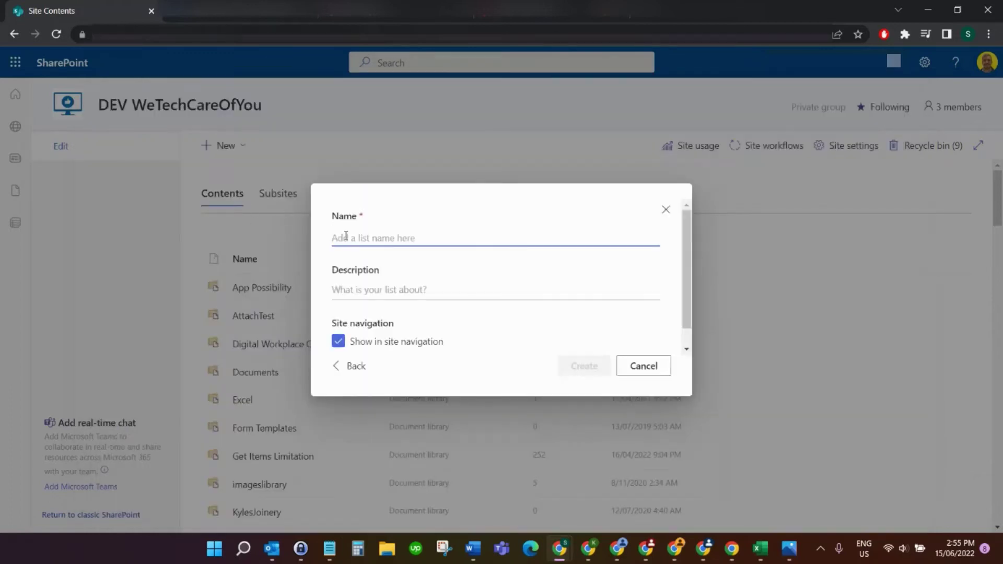
{"action": "type", "text": "Signature Capture"}
{"action": "left_click", "coordinate": [338, 341]}
{"action": "left_click", "coordinate": [591, 369]}
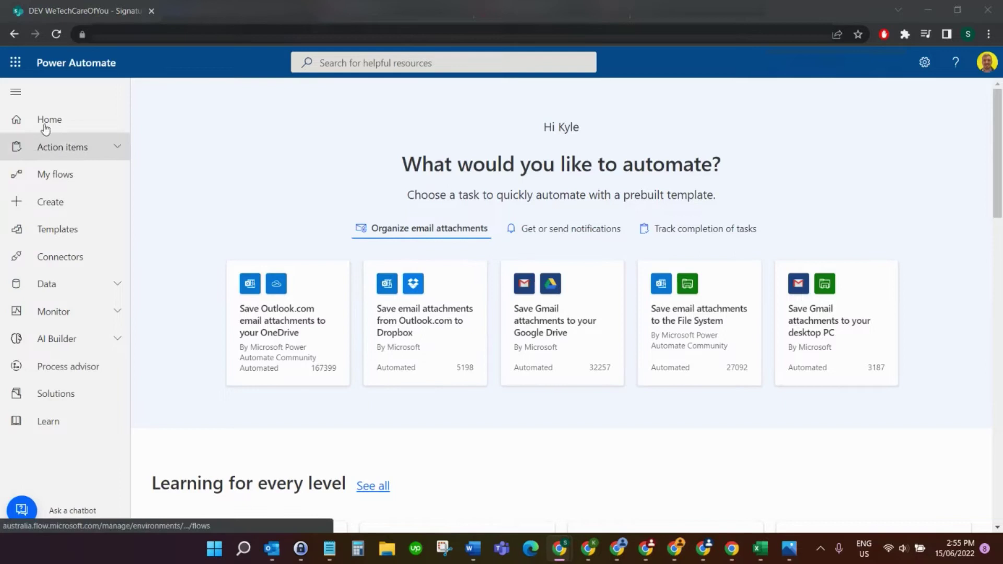
Create an instant cloud flow named 'Signature Capture' with the PowerApps trigger.
{"action": "left_click", "coordinate": [58, 203]}
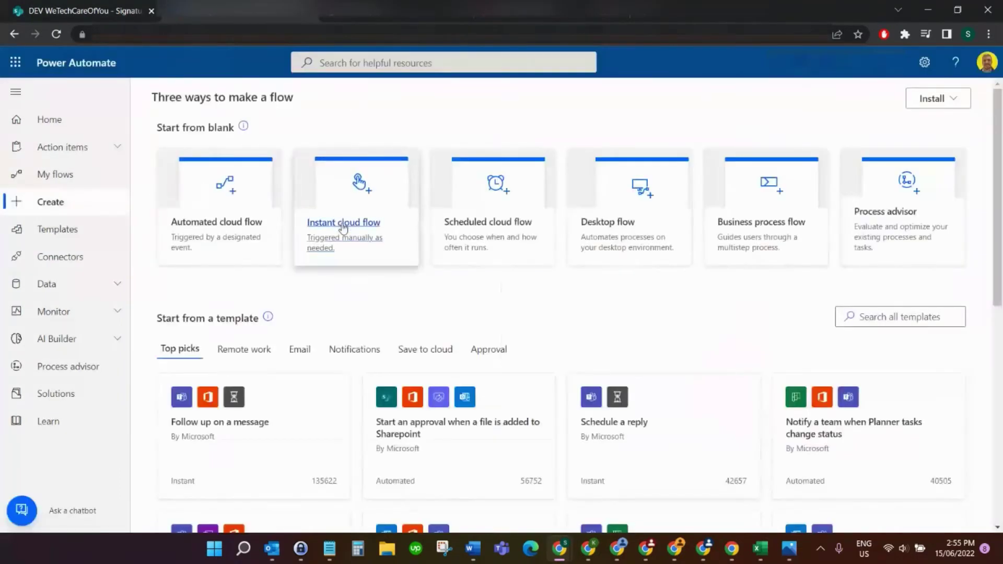
{"action": "left_click", "coordinate": [346, 228]}
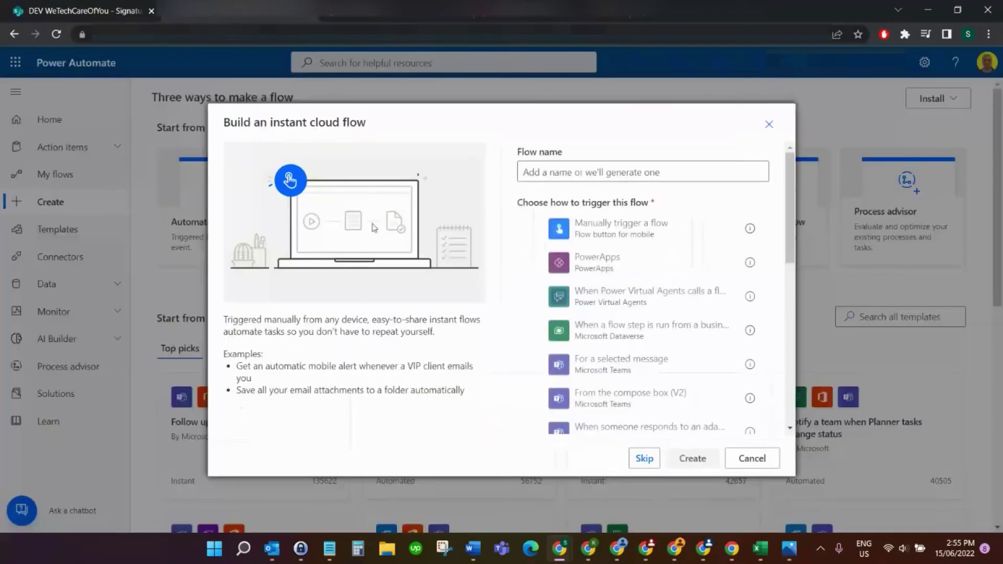
{"action": "left_click", "coordinate": [608, 257]}
{"action": "left_click", "coordinate": [590, 167]}
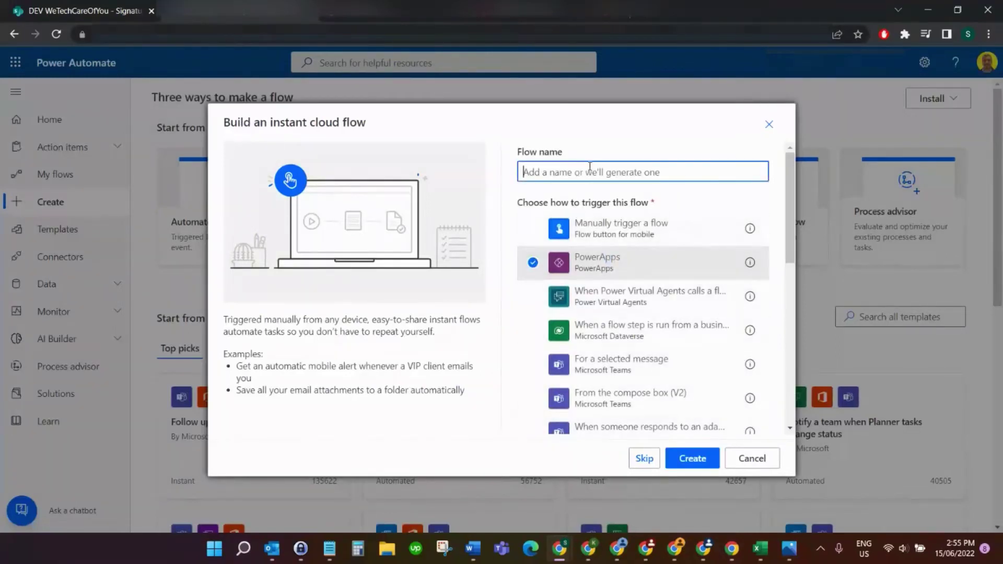
{"action": "type", "text": "Signature Capture"}
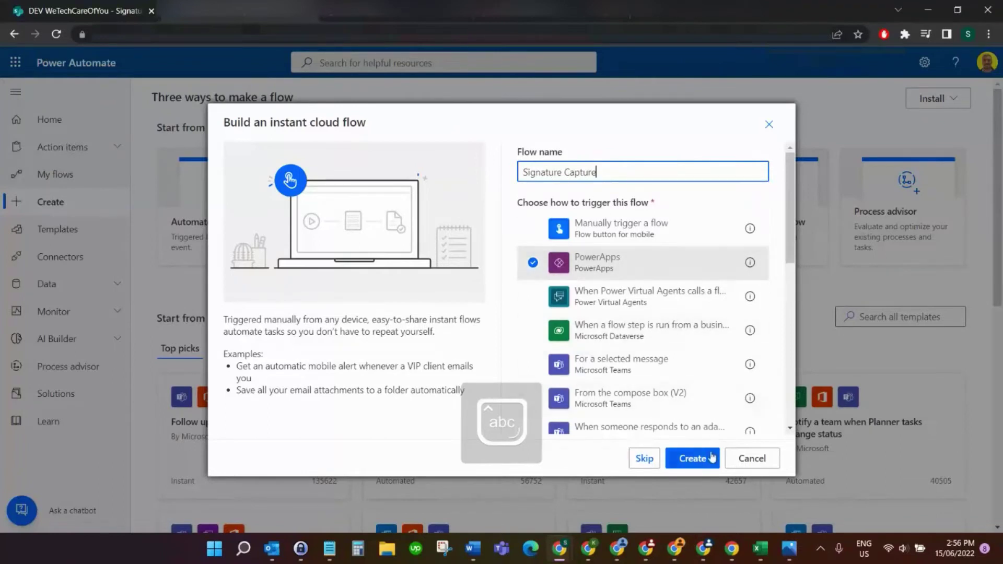
{"action": "left_click", "coordinate": [694, 459]}
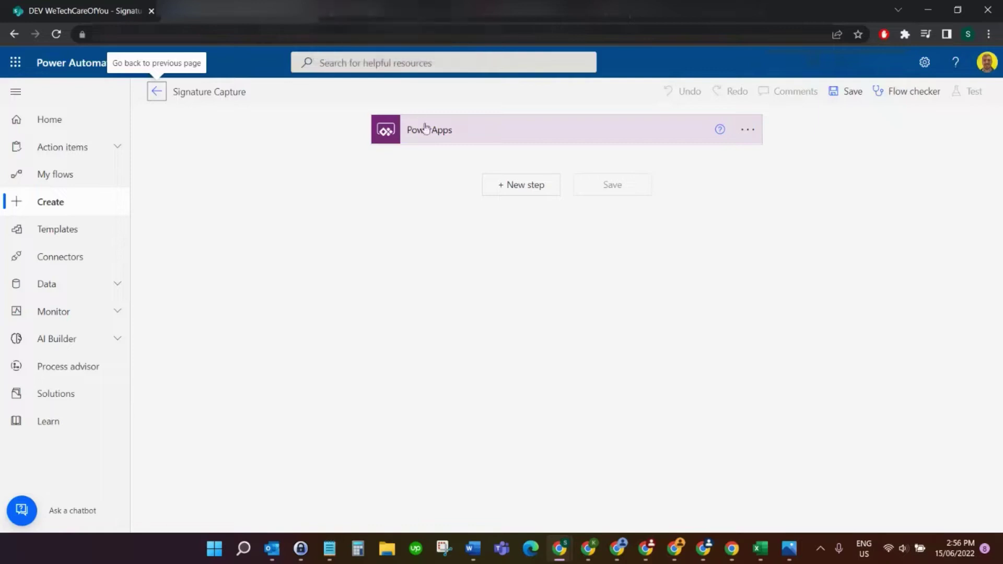
Add a SharePoint Create item action after the PowerApps trigger.
{"action": "left_click", "coordinate": [516, 189]}
{"action": "type", "text": "cte"}
{"action": "type", "text": "ate"}
{"action": "key", "text": "BackSpace"}
{"action": "key", "text": "BackSpace"}
{"action": "key", "text": "BackSpace"}
{"action": "key", "text": "BackSpace"}
{"action": "key", "text": "BackSpace"}
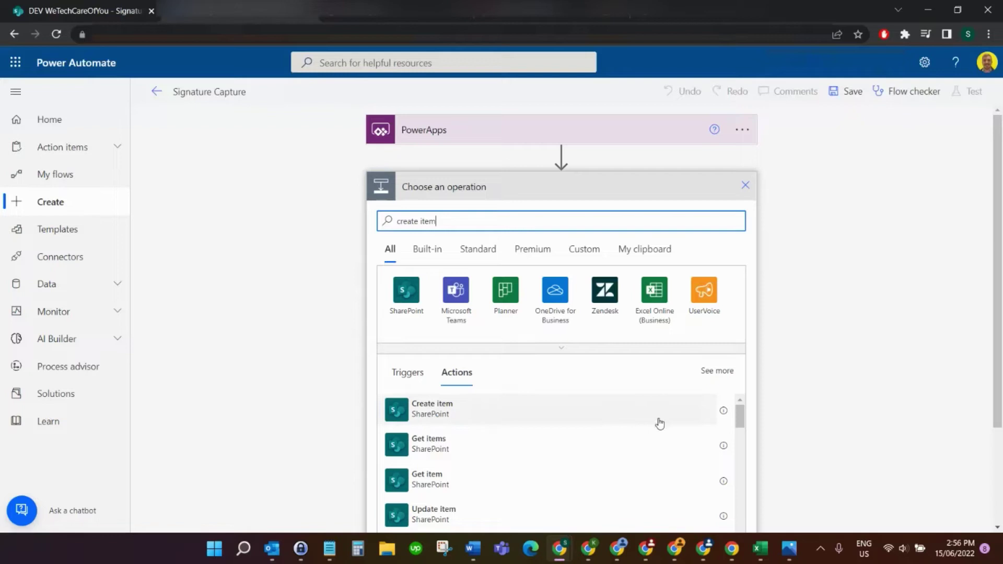
{"action": "left_click", "coordinate": [529, 417]}
Point Create item at the DEV WeTechCareOfYou site's Signature Capture list with Title 'Test'.
{"action": "left_click", "coordinate": [736, 219]}
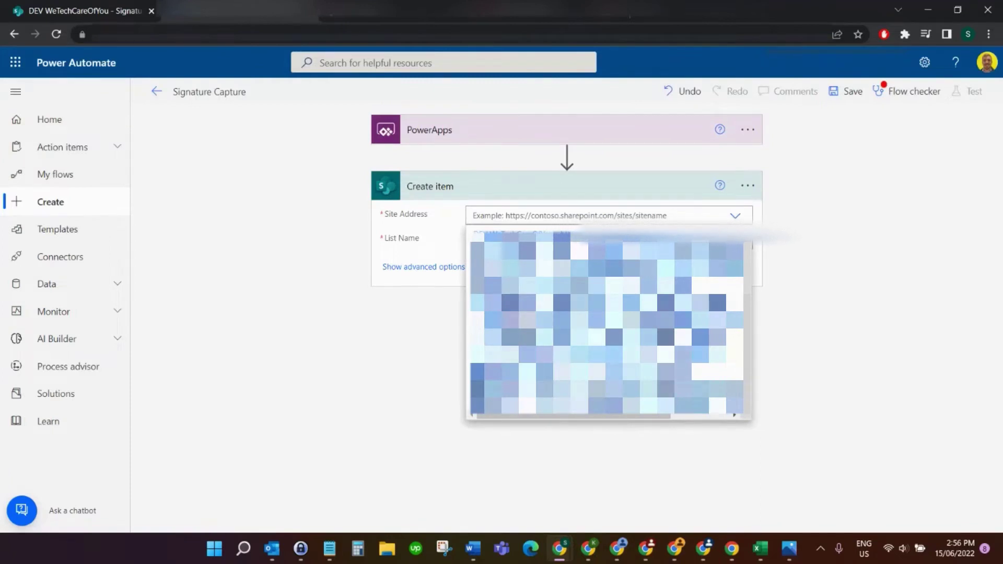
{"action": "left_click", "coordinate": [580, 235]}
{"action": "left_click", "coordinate": [745, 262]}
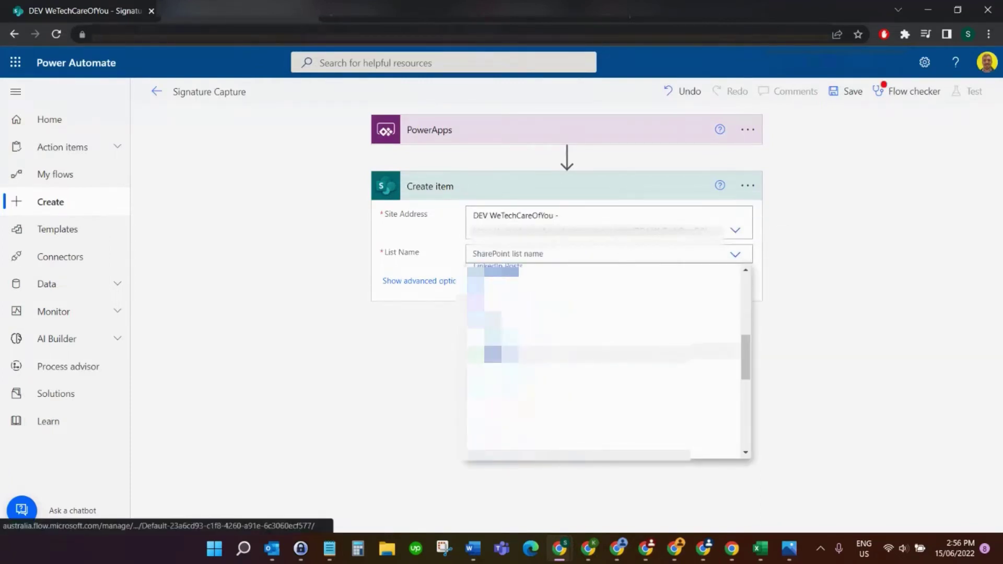
{"action": "left_click", "coordinate": [533, 341]}
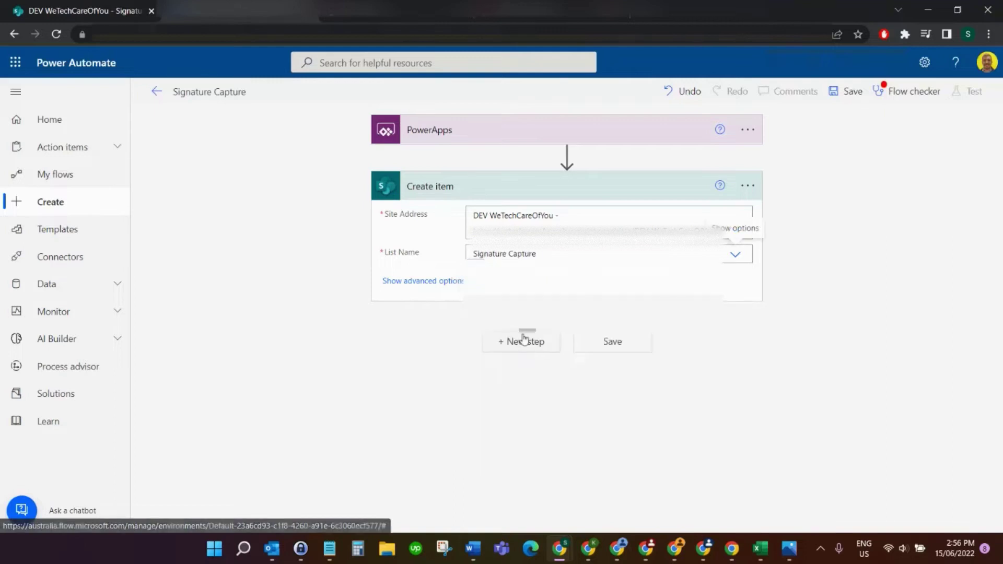
{"action": "left_click", "coordinate": [497, 273]}
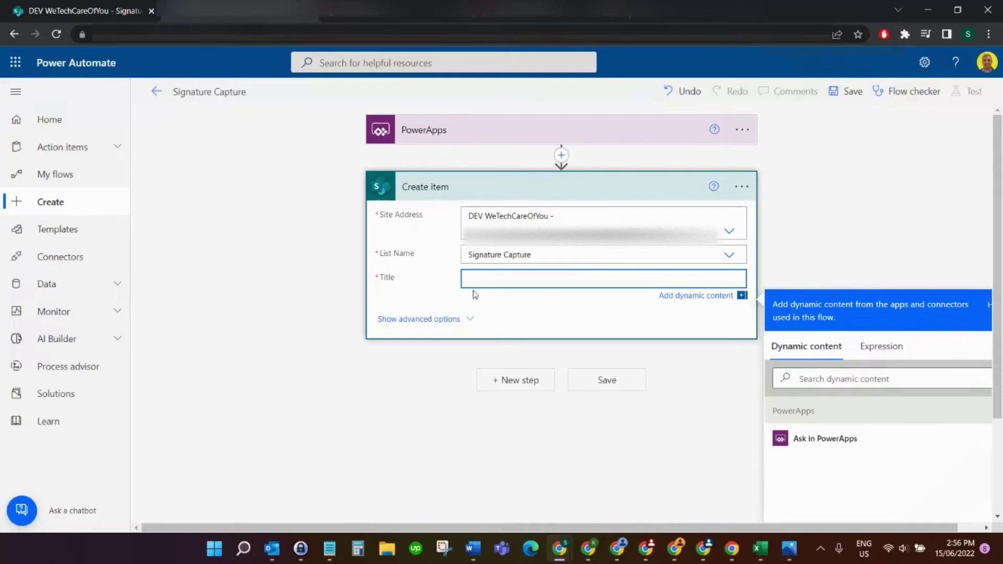
{"action": "key", "text": "Caps_Lock"}
{"action": "type", "text": "Test"}
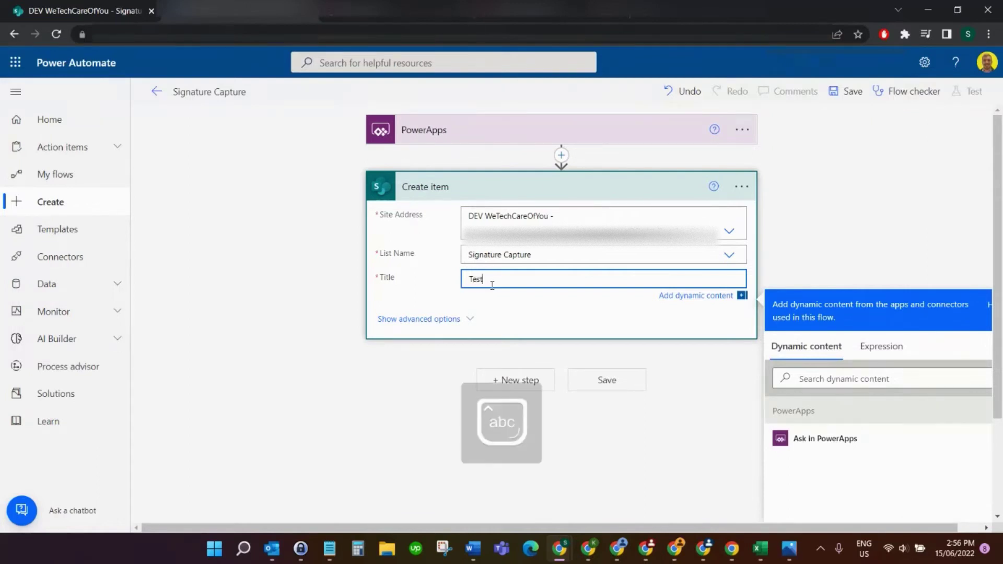
{"action": "left_click", "coordinate": [826, 227]}
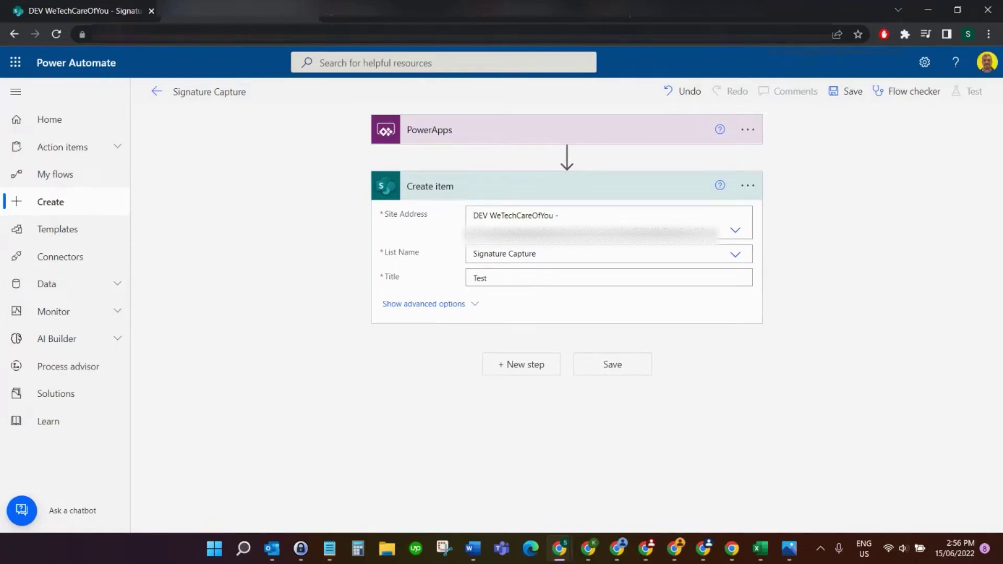
Add a SharePoint Add attachment action on the DEV WeTechCareOfYou site's Signature Capture list.
{"action": "left_click", "coordinate": [522, 364]}
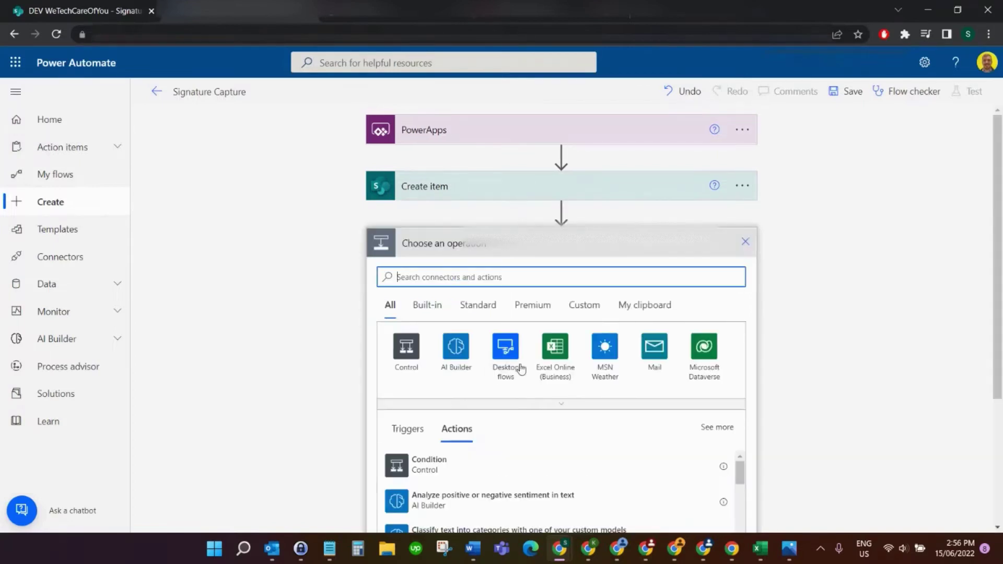
{"action": "type", "text": "add attach"}
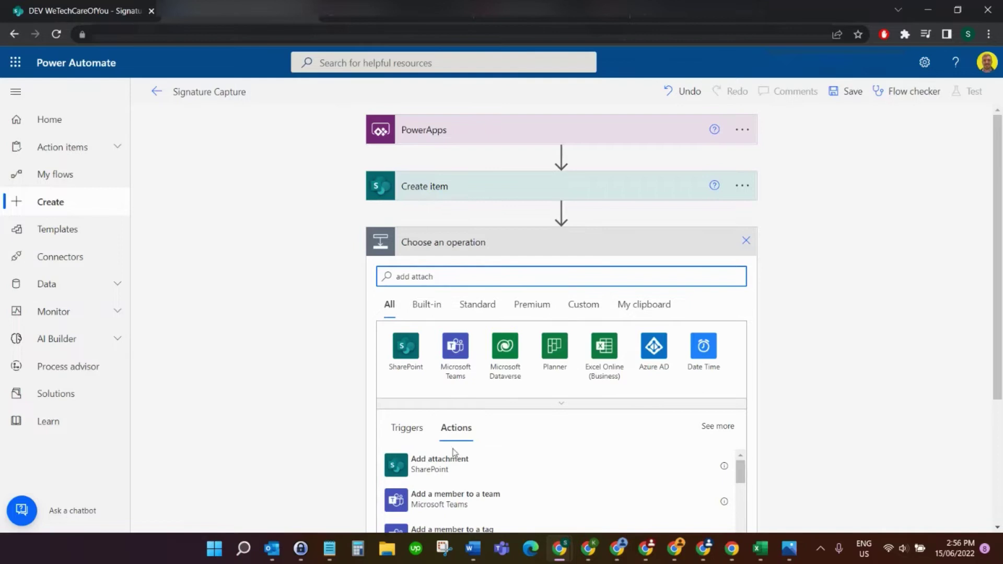
{"action": "left_click", "coordinate": [444, 465]}
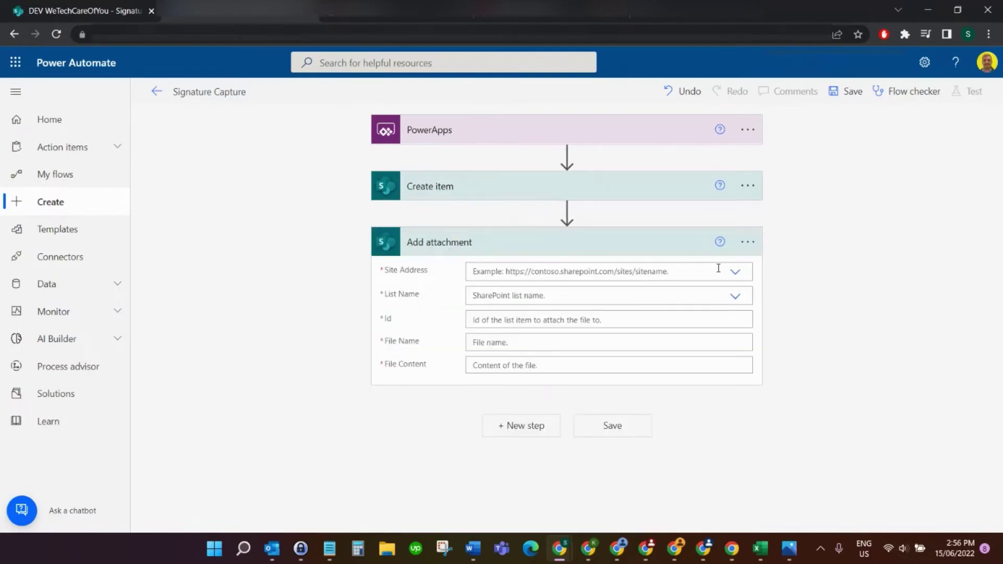
{"action": "left_click", "coordinate": [734, 272]}
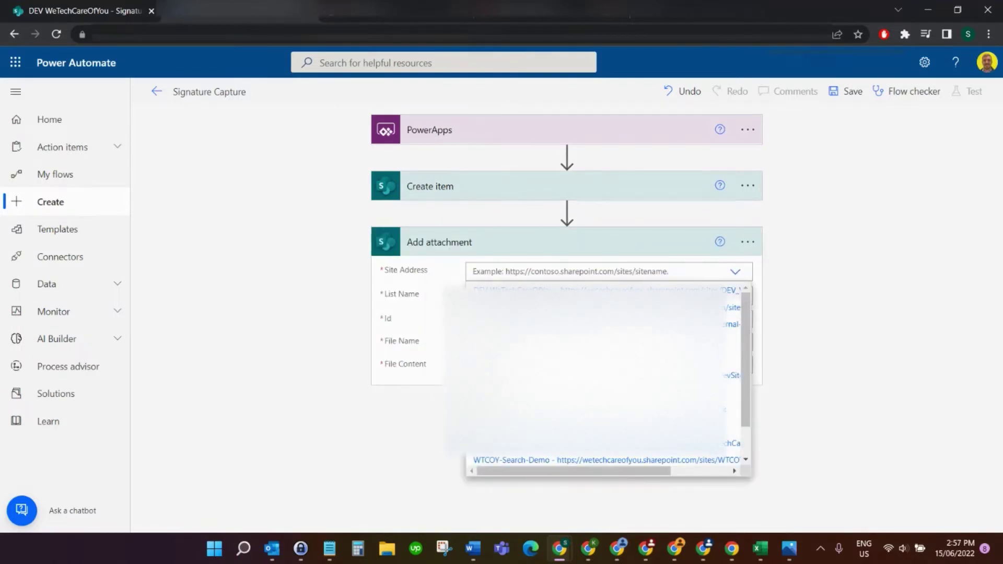
{"action": "left_click", "coordinate": [511, 290]}
{"action": "left_click", "coordinate": [735, 310]}
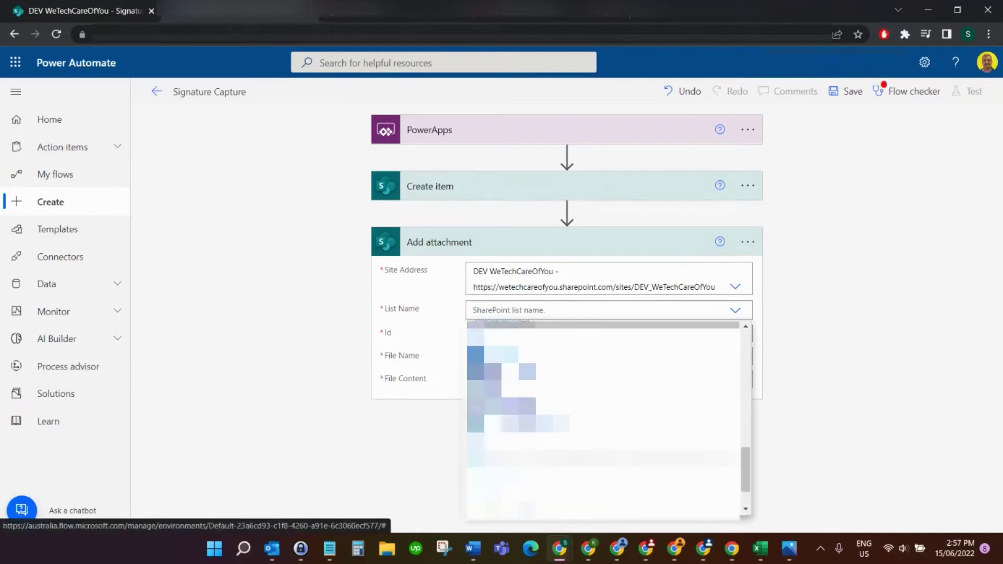
{"action": "scroll", "coordinate": [604, 418], "scroll_direction": "up", "scroll_amount": 2}
{"action": "left_click", "coordinate": [538, 337]}
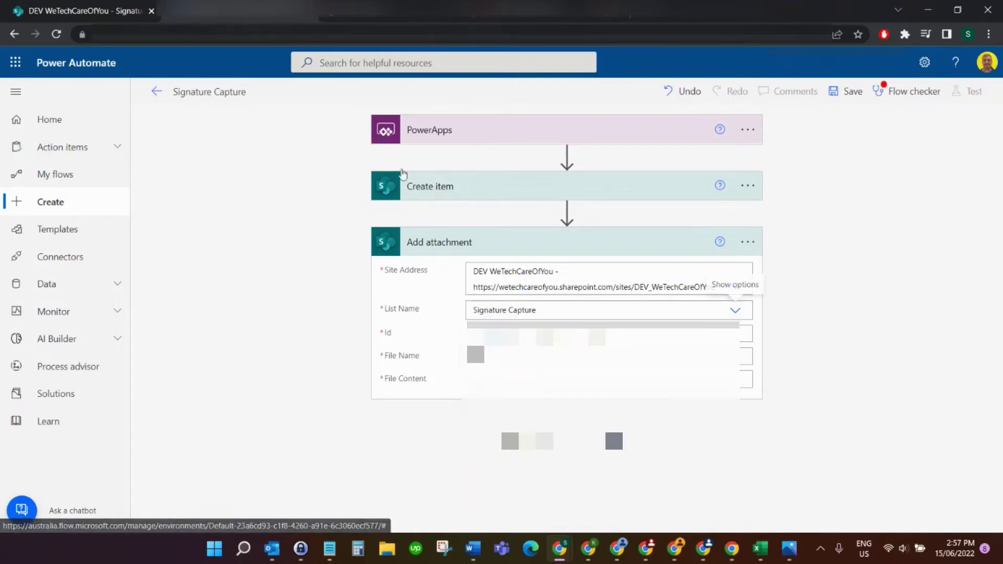
Set the attachment's Id to the created item's ID and File Name to Test.jpg.
{"action": "left_click", "coordinate": [538, 334]}
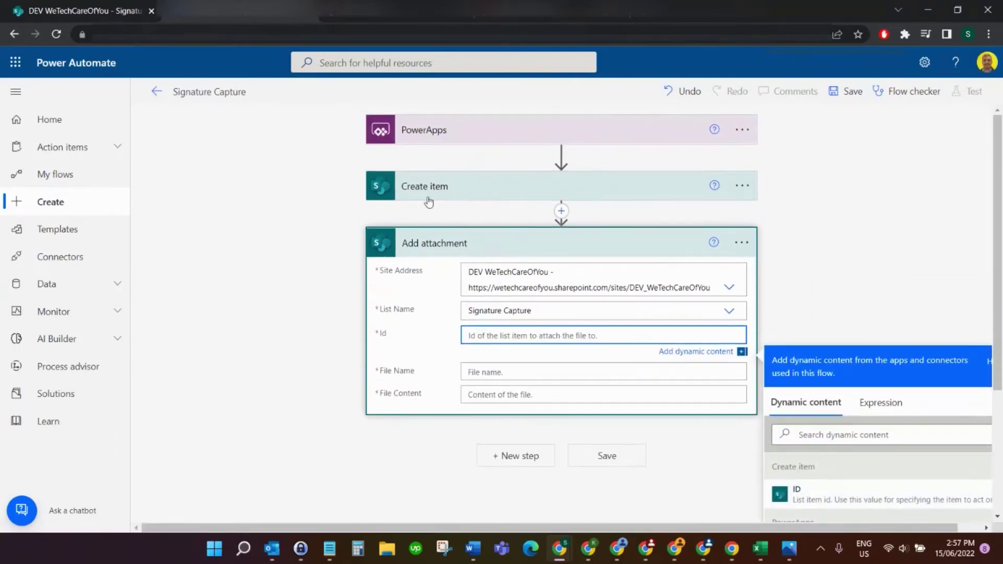
{"action": "left_click", "coordinate": [767, 425]}
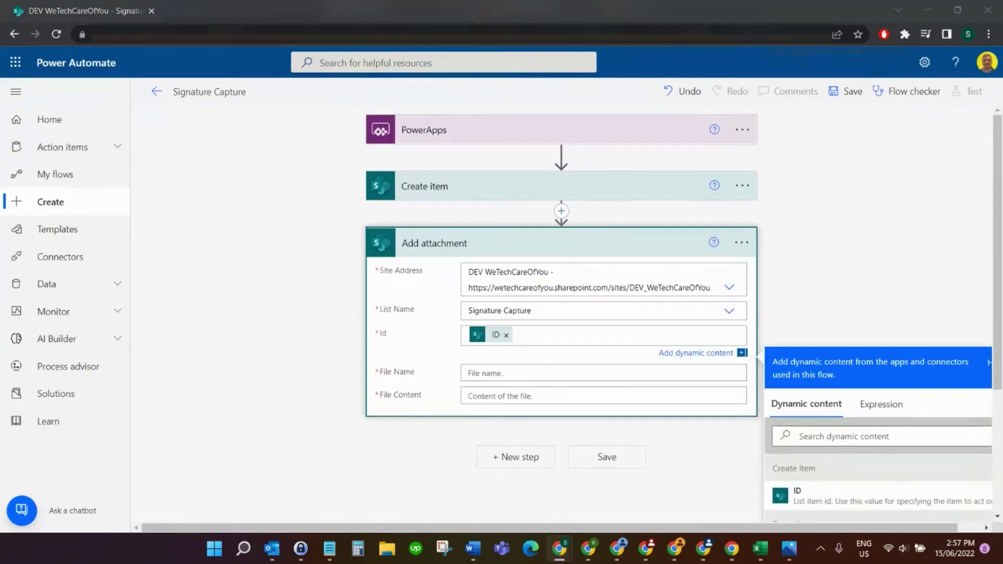
{"action": "left_click", "coordinate": [486, 372]}
{"action": "scroll", "coordinate": [618, 290], "scroll_direction": "down", "scroll_amount": 1}
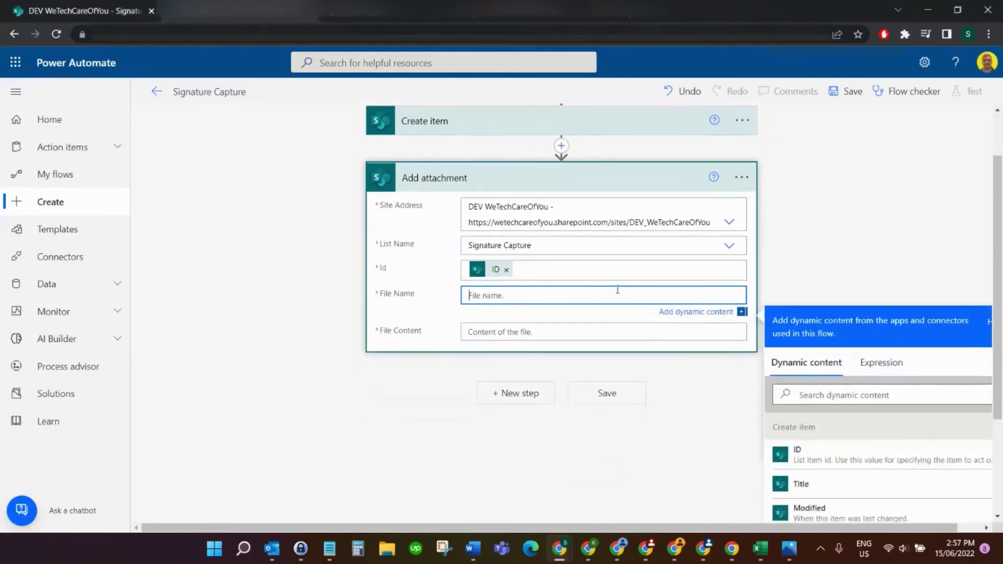
{"action": "type", "text": "Test.jpg"}
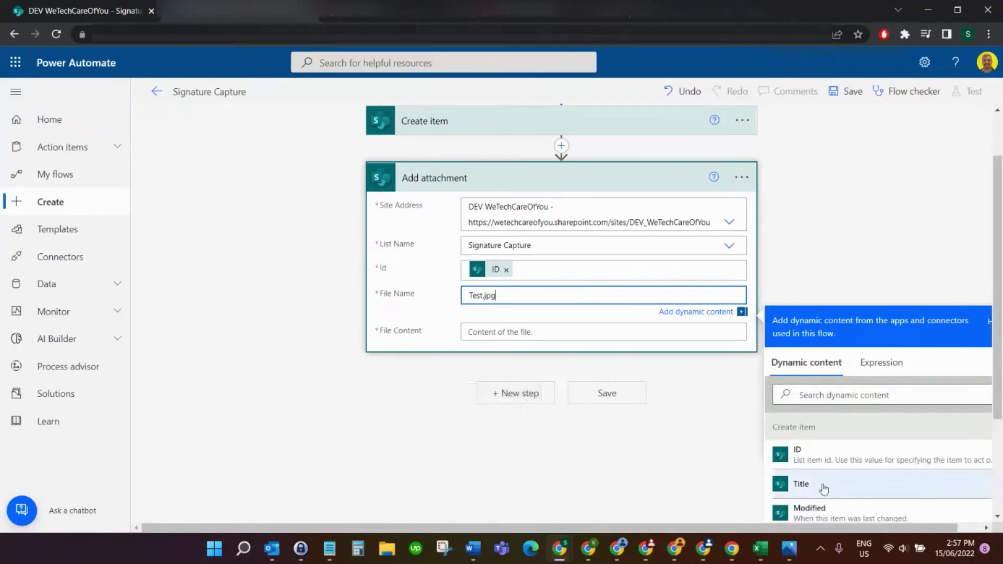
Set File Content to the PowerApps trigger's 'Ask in PowerApps' Addattachment_FileContent token.
{"action": "double_click", "coordinate": [484, 296]}
{"action": "left_click", "coordinate": [484, 296]}
{"action": "double_click", "coordinate": [486, 296]}
{"action": "left_click", "coordinate": [486, 296]}
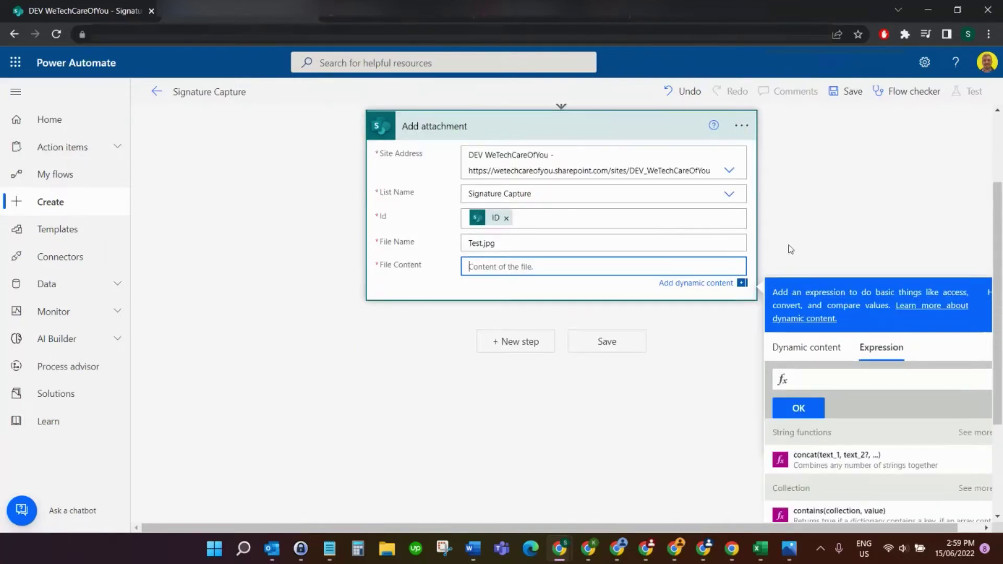
{"action": "scroll", "coordinate": [303, 270], "scroll_direction": "up", "scroll_amount": 2}
{"action": "scroll", "coordinate": [445, 338], "scroll_direction": "down", "scroll_amount": 1}
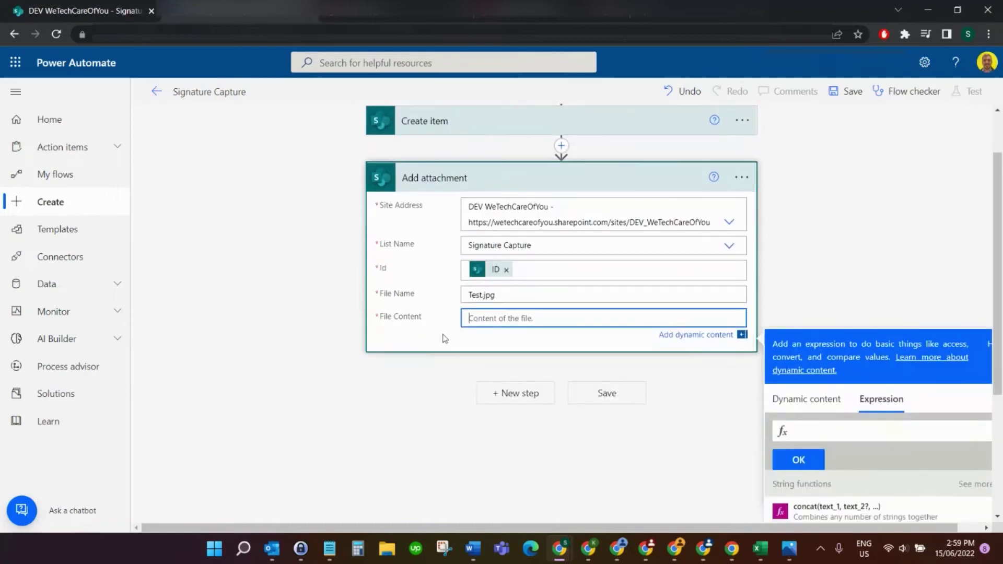
{"action": "scroll", "coordinate": [887, 382], "scroll_direction": "down", "scroll_amount": 4}
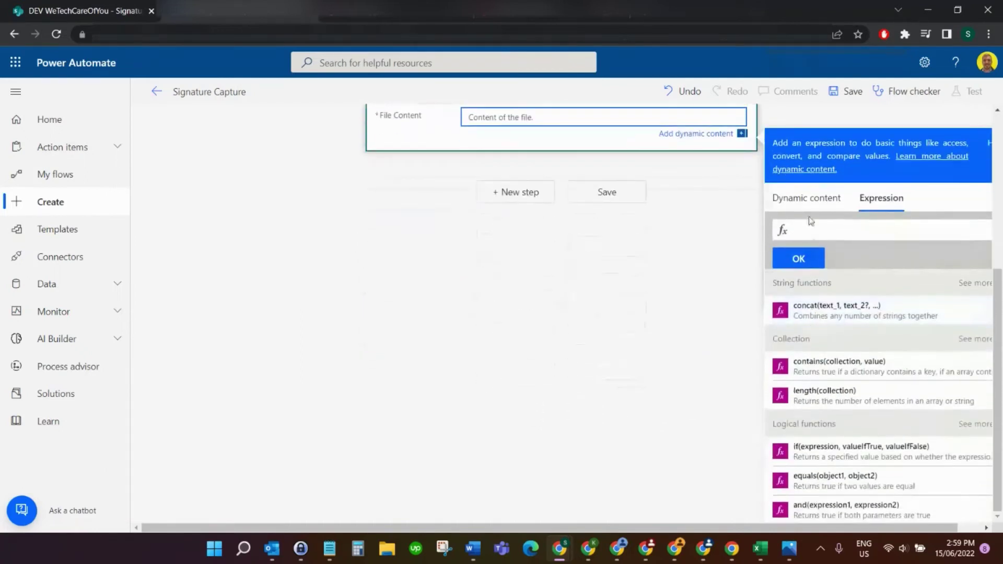
{"action": "left_click", "coordinate": [805, 198]}
{"action": "scroll", "coordinate": [871, 340], "scroll_direction": "down", "scroll_amount": 5}
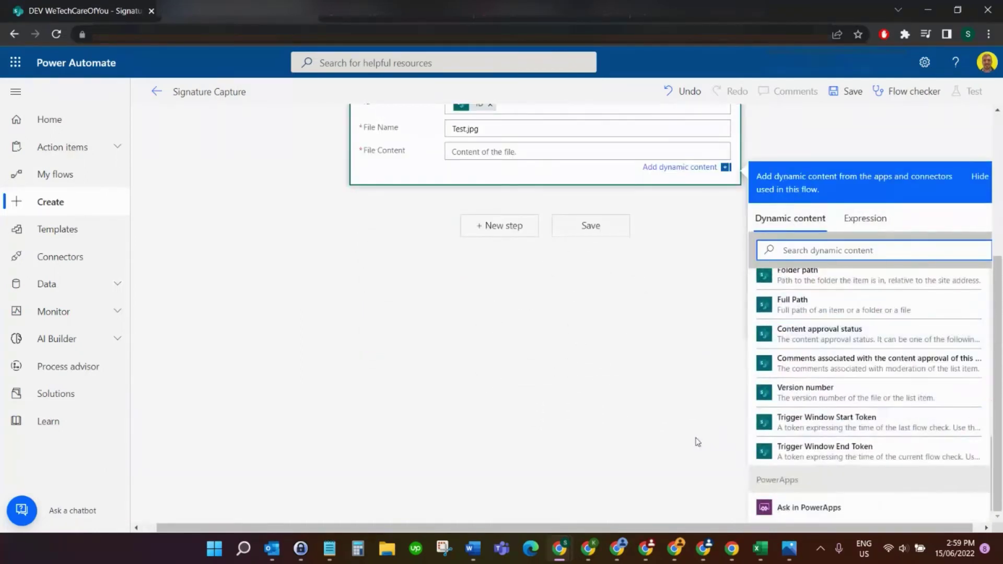
{"action": "left_click", "coordinate": [818, 512]}
{"action": "scroll", "coordinate": [544, 351], "scroll_direction": "up", "scroll_amount": 3}
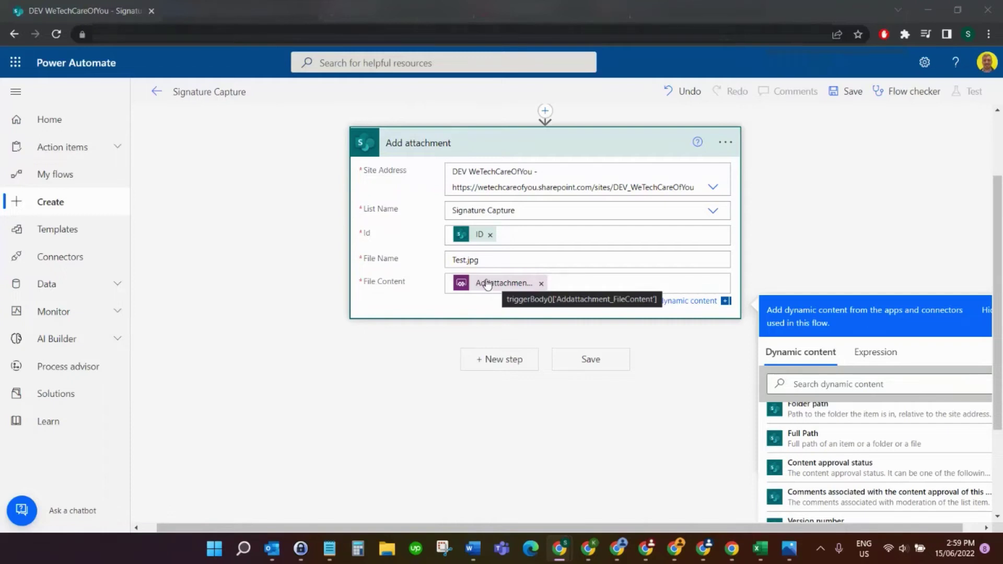
Write the File Content expression base64ToBinary(Addattachment_FileContent).
{"action": "left_click", "coordinate": [568, 283]}
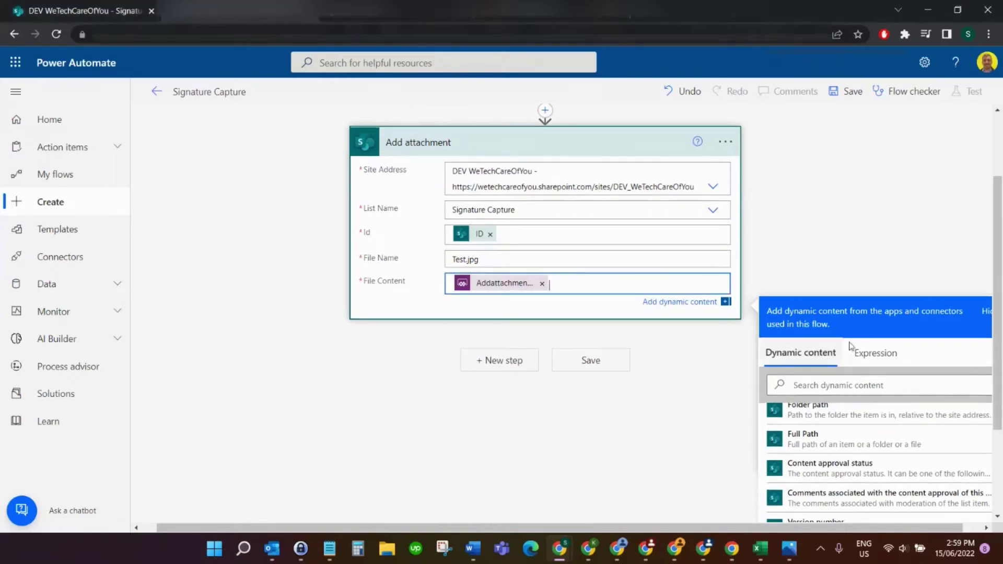
{"action": "left_click", "coordinate": [894, 355]}
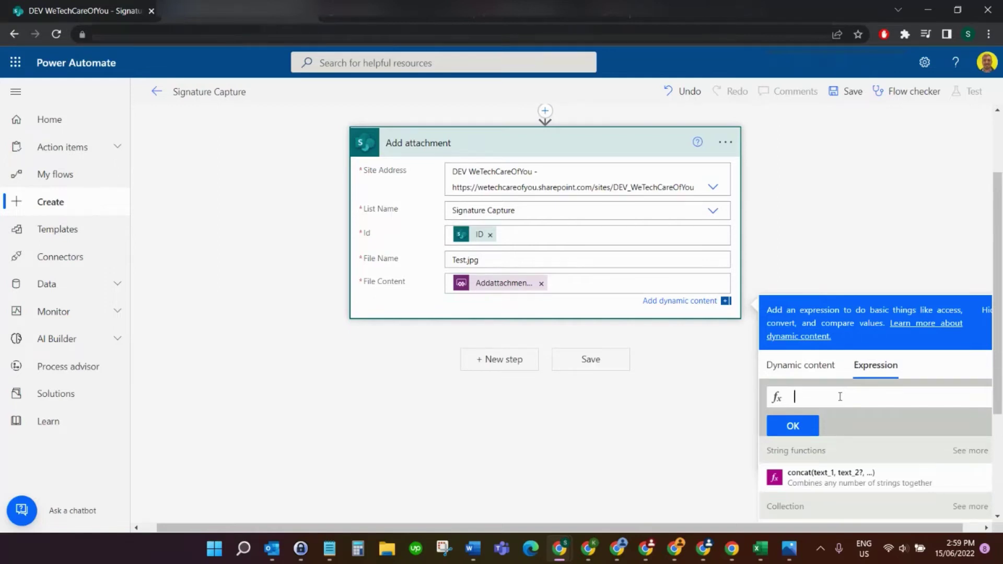
{"action": "type", "text": "base"}
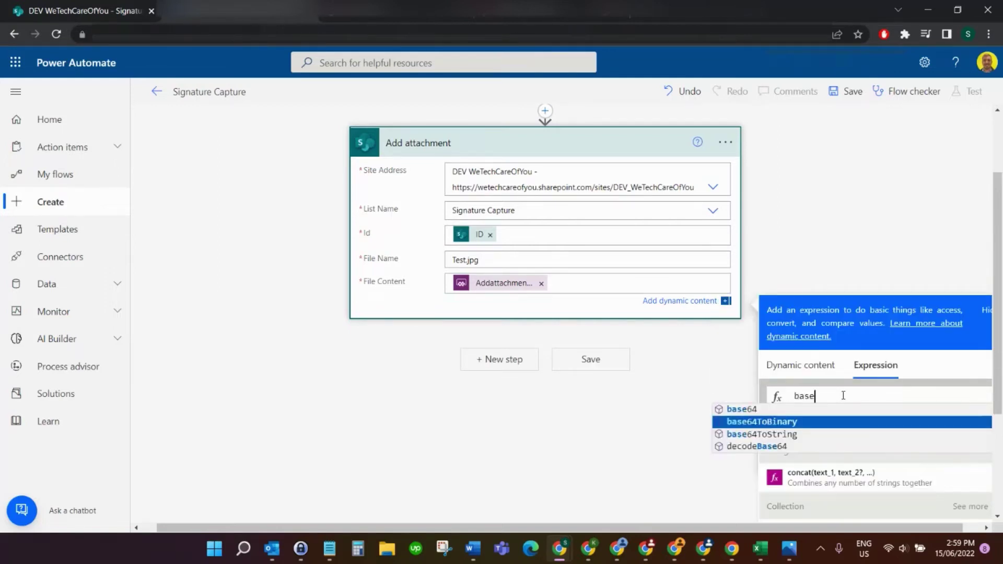
{"action": "left_click", "coordinate": [774, 427]}
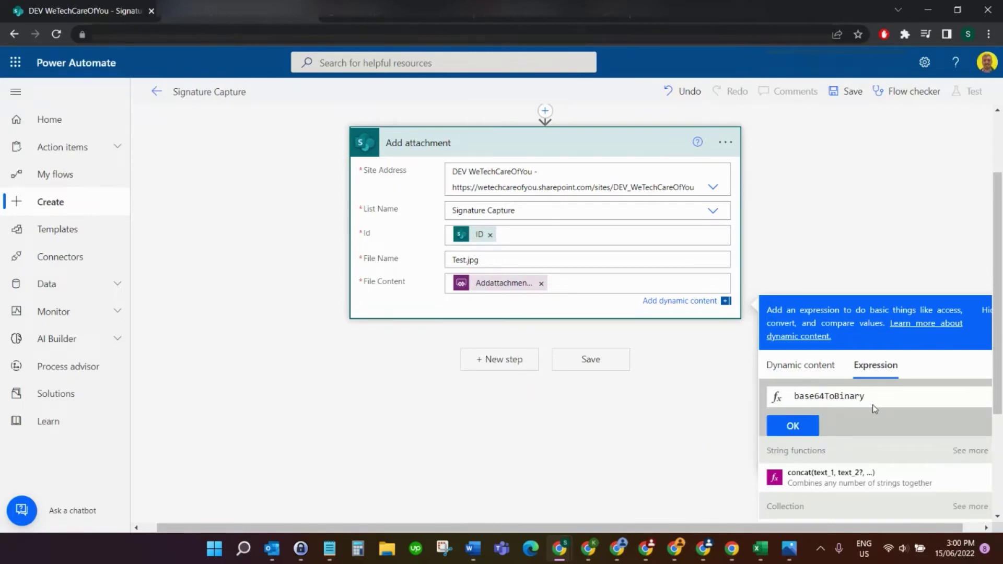
{"action": "type", "text": "("}
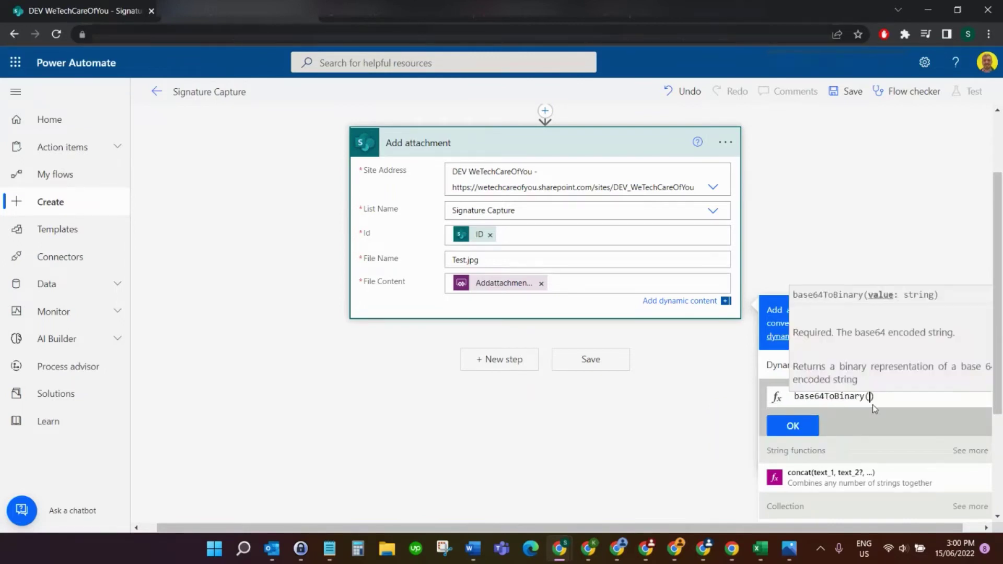
{"action": "left_click", "coordinate": [774, 369]}
{"action": "scroll", "coordinate": [834, 417], "scroll_direction": "down", "scroll_amount": 5}
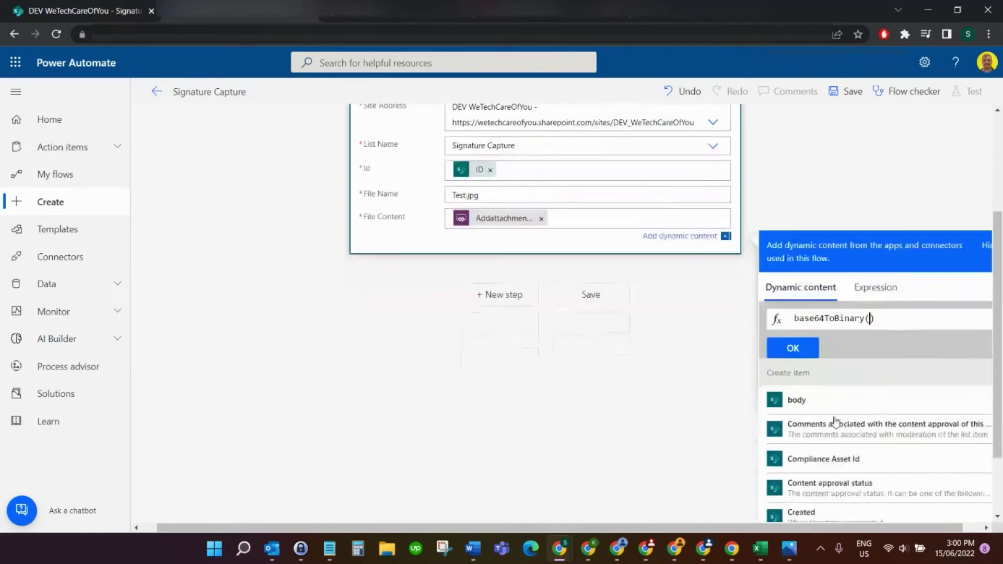
{"action": "scroll", "coordinate": [840, 423], "scroll_direction": "down", "scroll_amount": 10}
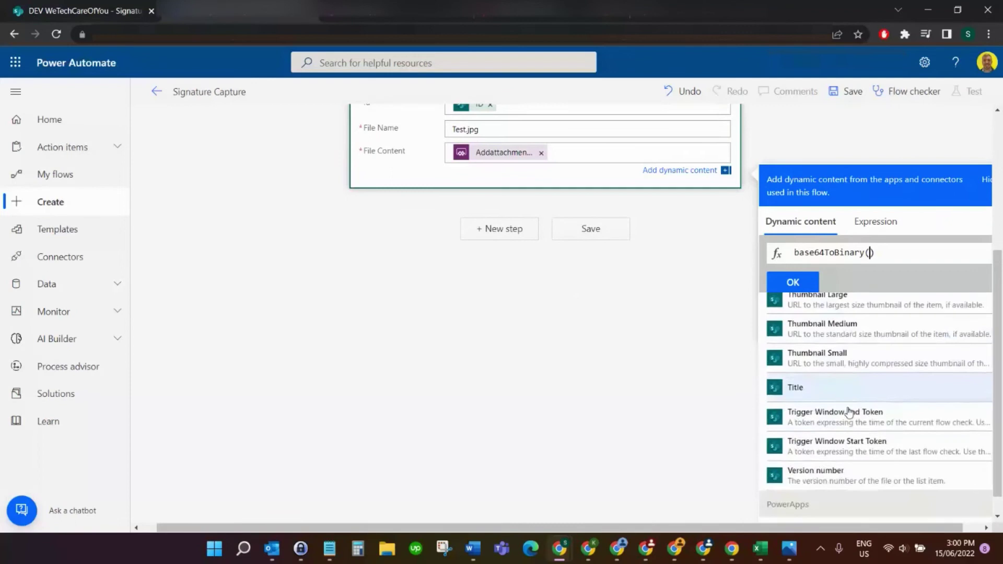
{"action": "scroll", "coordinate": [849, 413], "scroll_direction": "down", "scroll_amount": 1}
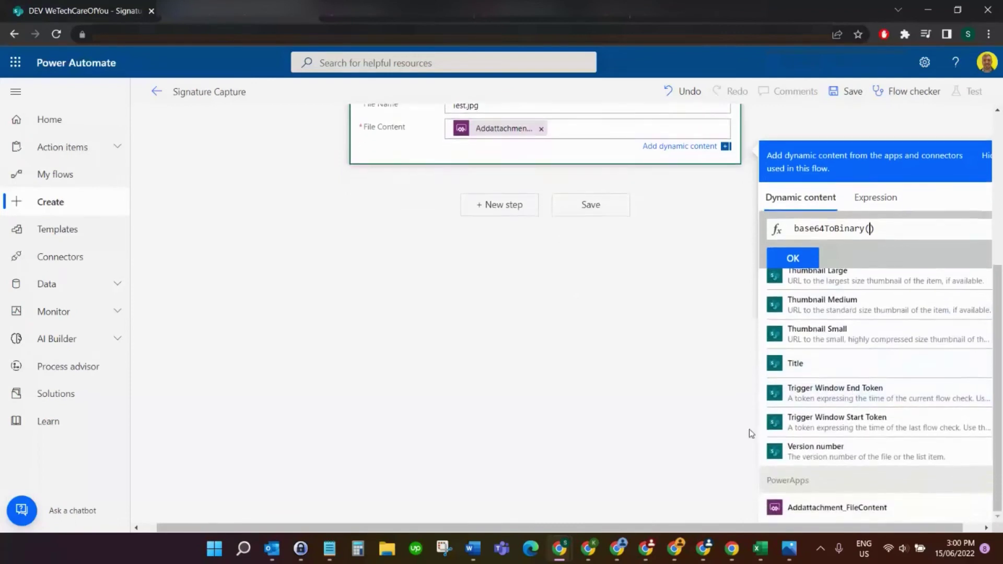
{"action": "left_click", "coordinate": [831, 510]}
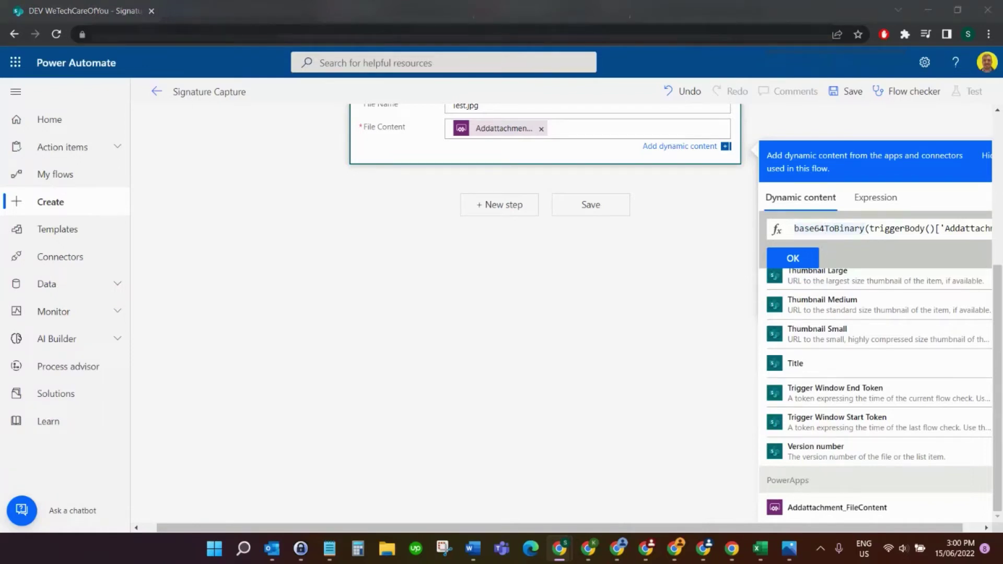
Remove the old Addattachment token and apply the base64ToBinary expression to File Content.
{"action": "left_click", "coordinate": [875, 226]}
{"action": "key", "text": "Right"}
{"action": "key", "text": "Right"}
{"action": "key", "text": "Right"}
{"action": "key", "text": "Right"}
{"action": "key", "text": "Right"}
{"action": "key", "text": "Right"}
{"action": "key", "text": "Right"}
{"action": "key", "text": "Right"}
{"action": "key", "text": "Right"}
{"action": "key", "text": "Right"}
{"action": "key", "text": "Right"}
{"action": "key", "text": "Right"}
{"action": "key", "text": "Right"}
{"action": "key", "text": "Right"}
{"action": "key", "text": "Right"}
{"action": "key", "text": "Right"}
{"action": "key", "text": "Right"}
{"action": "key", "text": "Right"}
{"action": "key", "text": "Right"}
{"action": "key", "text": "Right"}
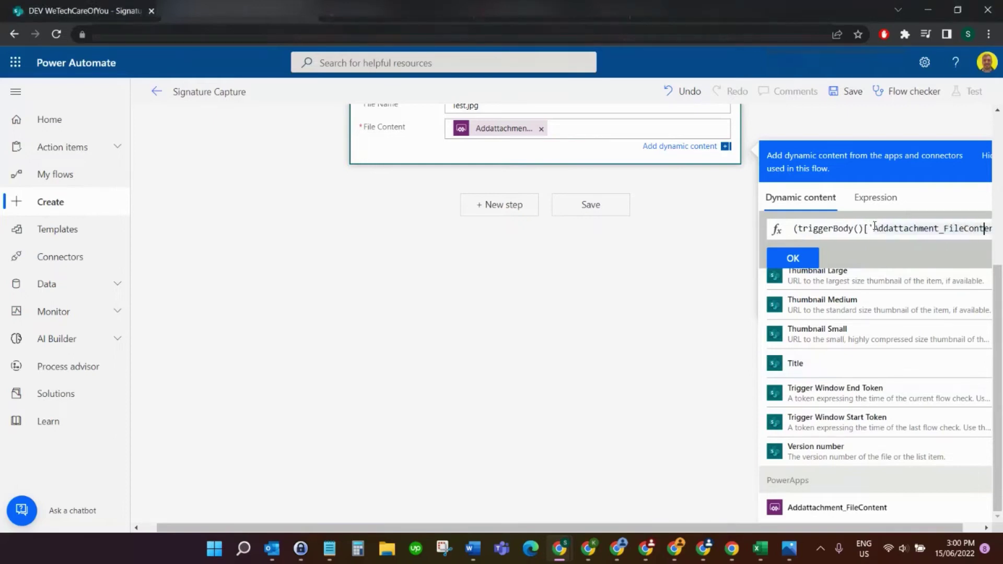
{"action": "key", "text": "Right"}
{"action": "key", "text": "Right"}
{"action": "key", "text": "Right"}
{"action": "scroll", "coordinate": [653, 256], "scroll_direction": "up", "scroll_amount": 1}
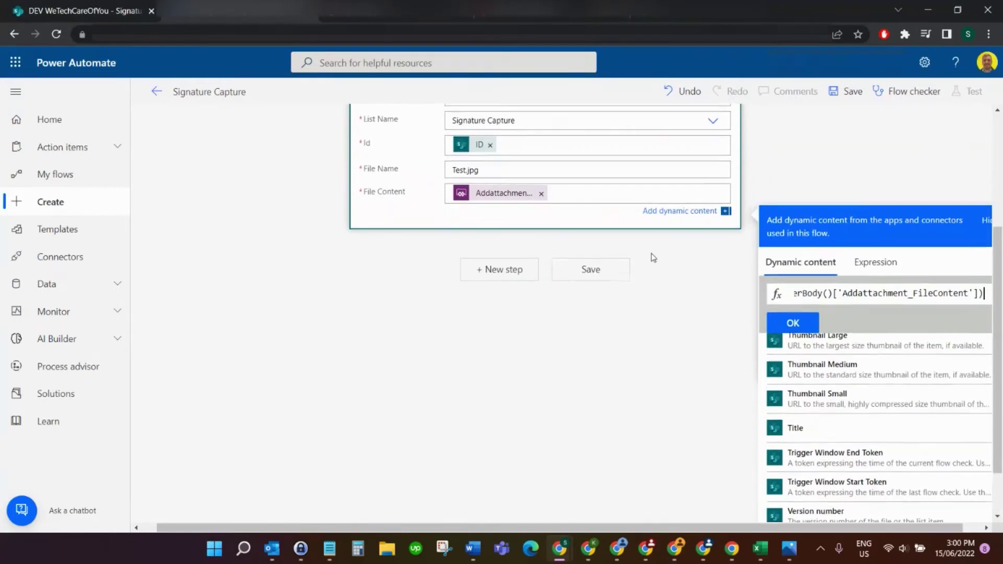
{"action": "left_click", "coordinate": [542, 194]}
{"action": "left_click", "coordinate": [793, 322]}
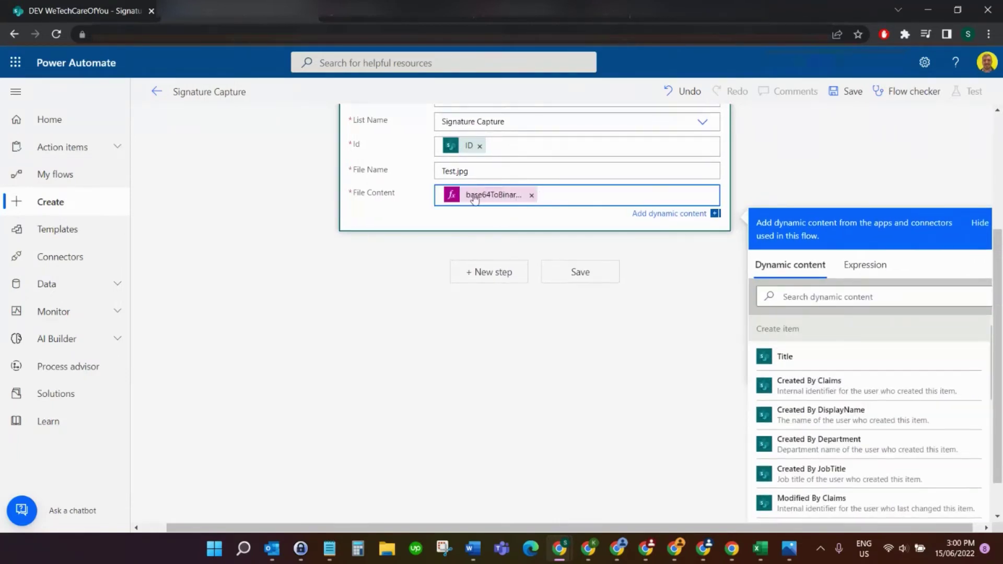
Review the new File Content expression and save the flow.
{"action": "left_click", "coordinate": [475, 196]}
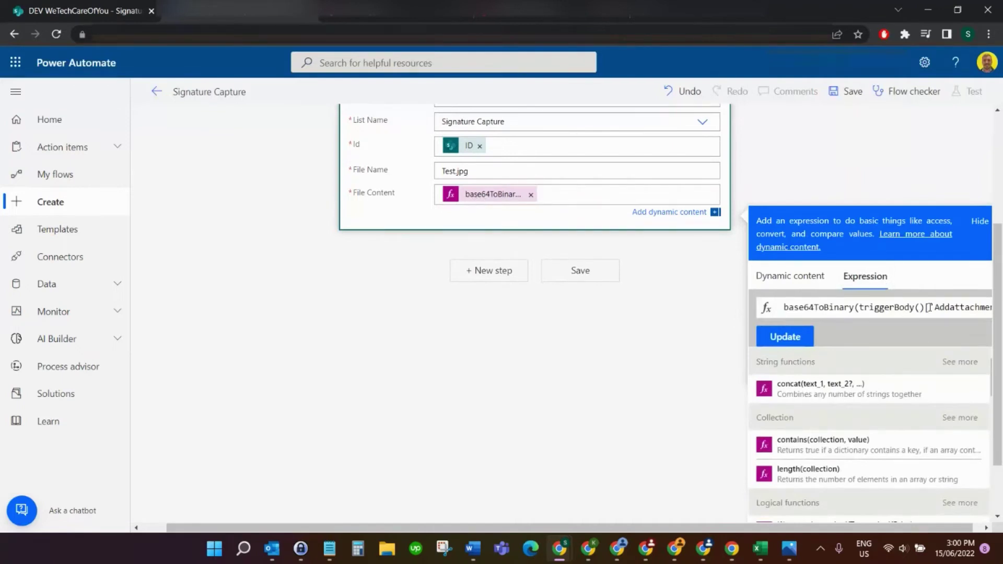
{"action": "scroll", "coordinate": [575, 290], "scroll_direction": "up", "scroll_amount": 4}
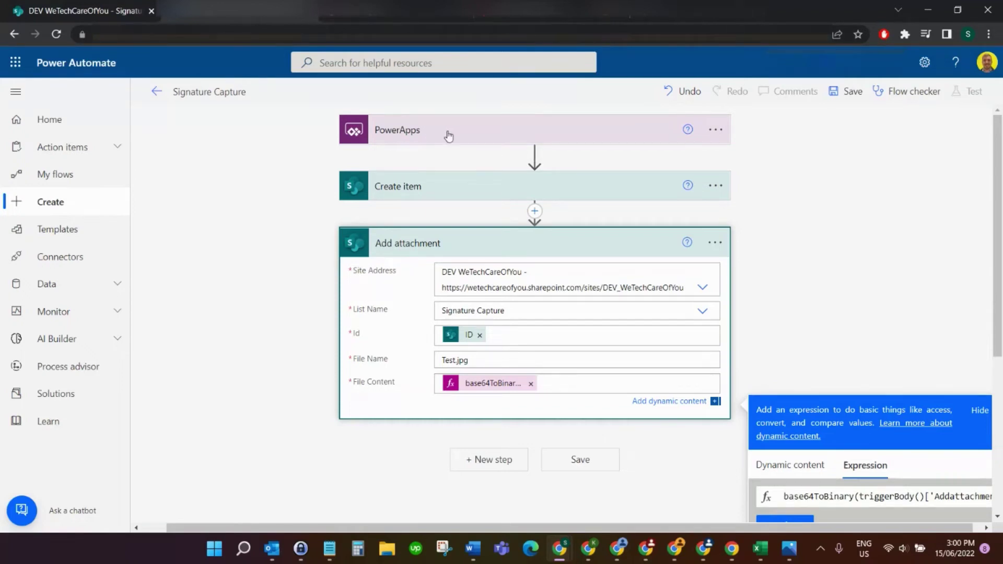
{"action": "scroll", "coordinate": [296, 148], "scroll_direction": "down", "scroll_amount": 3}
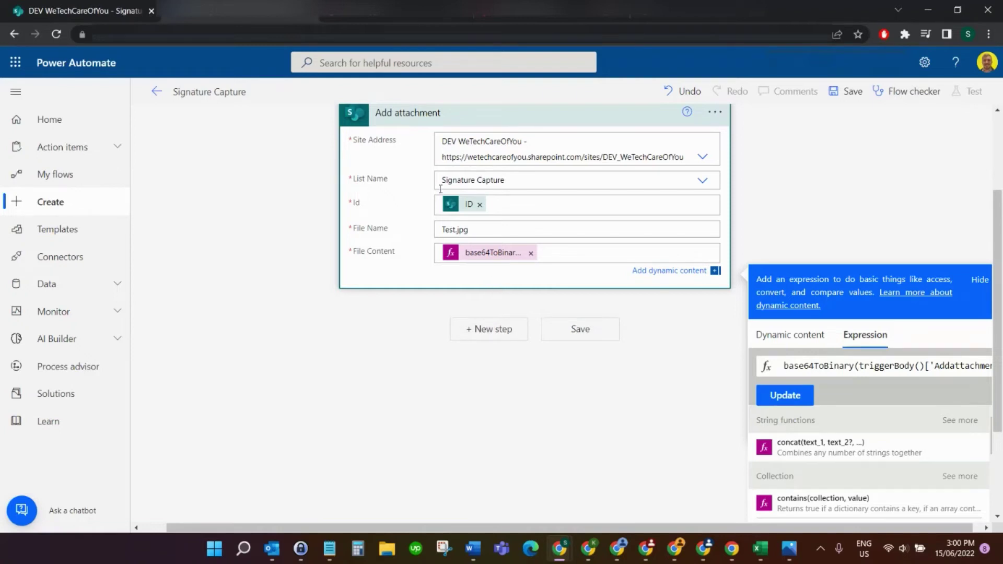
{"action": "left_click", "coordinate": [848, 92]}
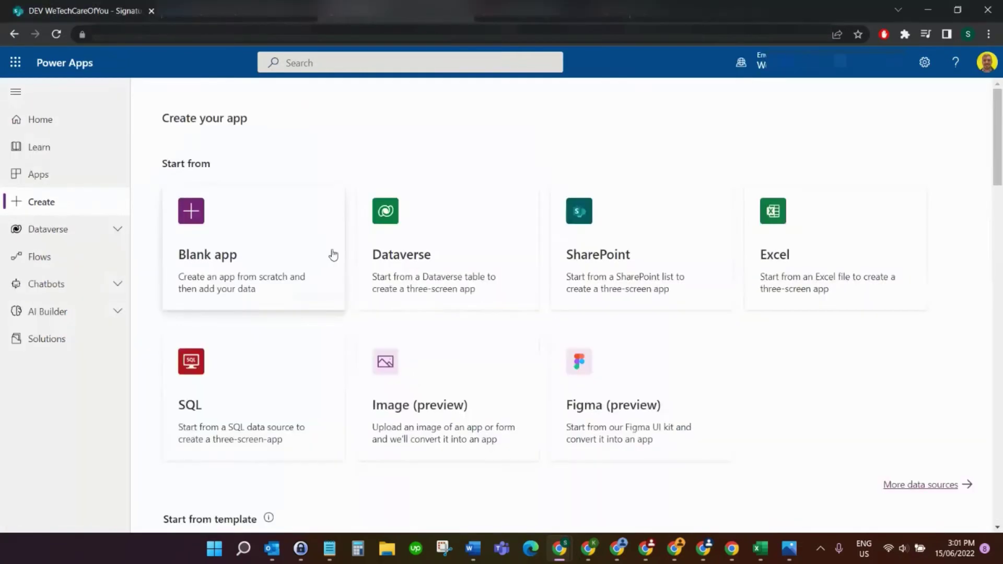
Create a blank tablet-format canvas app named 'Capture Signature'.
{"action": "left_click", "coordinate": [219, 241]}
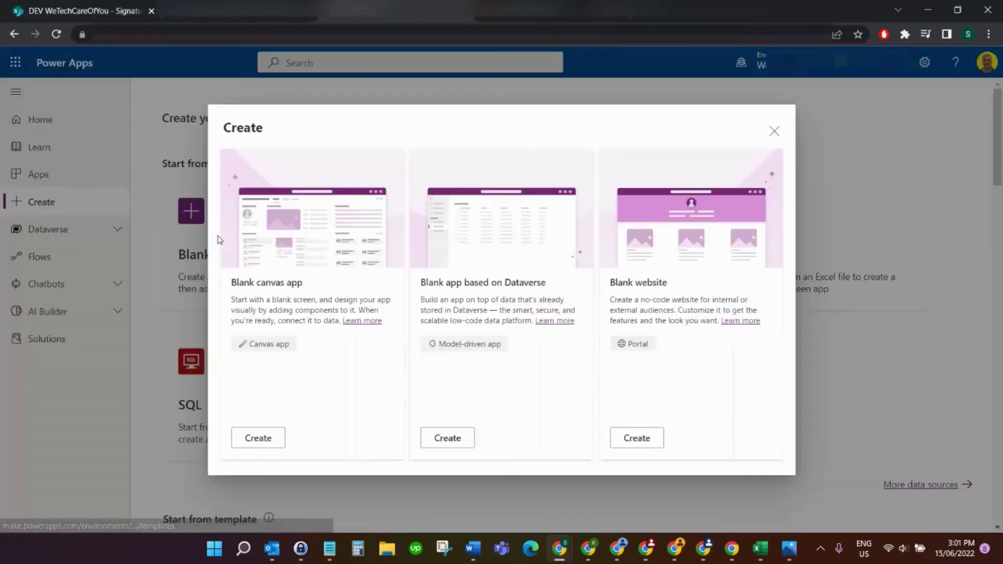
{"action": "left_click", "coordinate": [265, 438]}
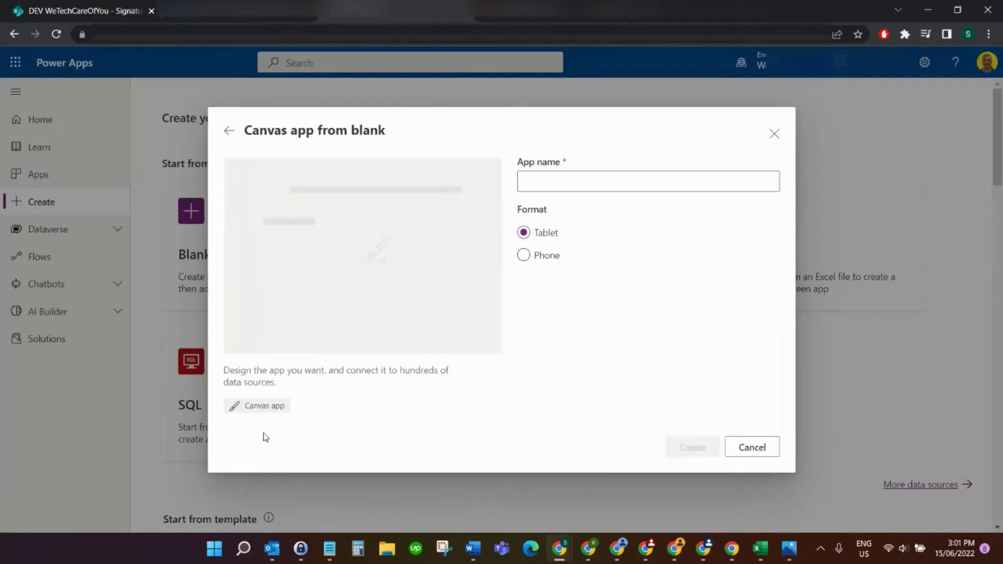
{"action": "left_click", "coordinate": [634, 184]}
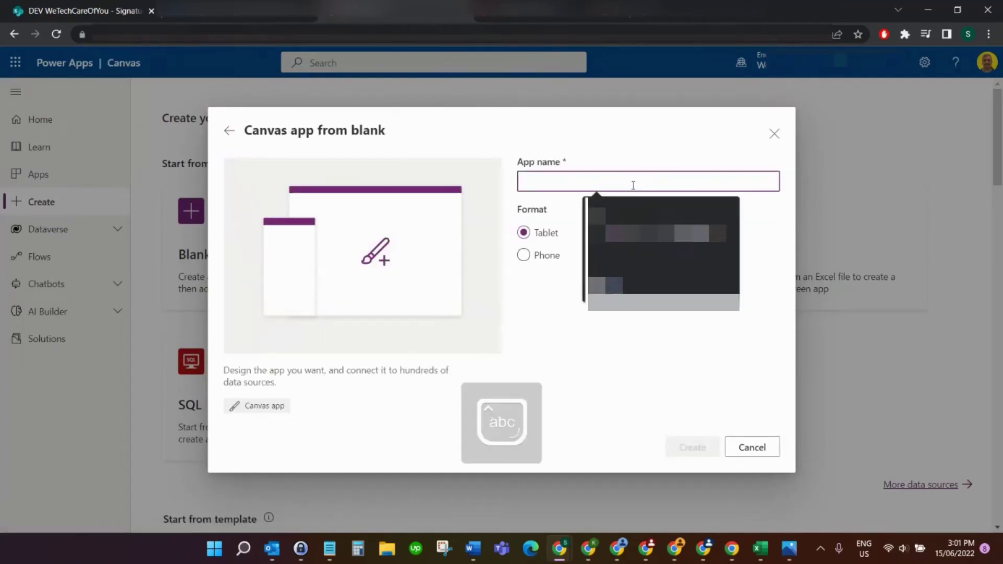
{"action": "type", "text": "Capture Signature"}
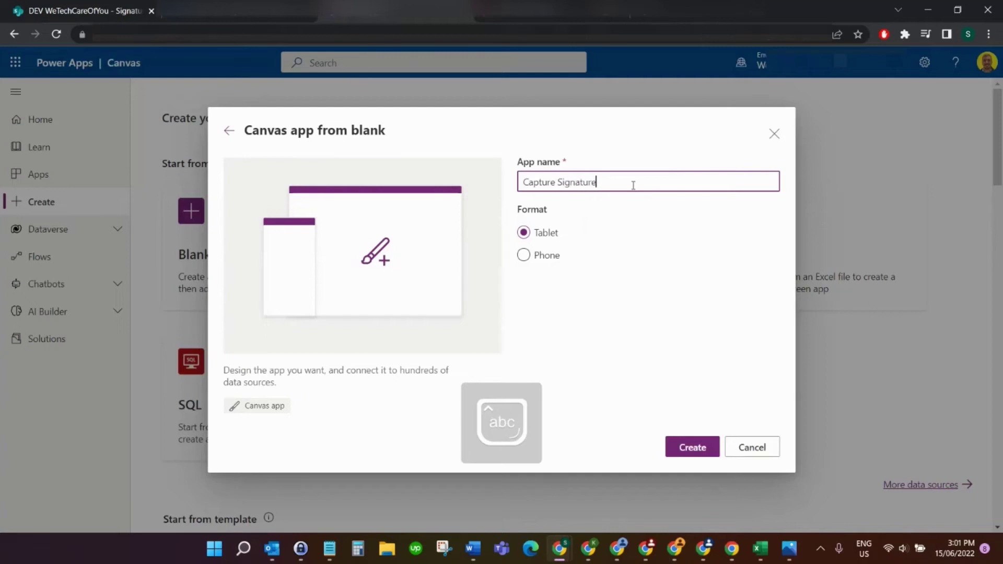
{"action": "left_click", "coordinate": [693, 445]}
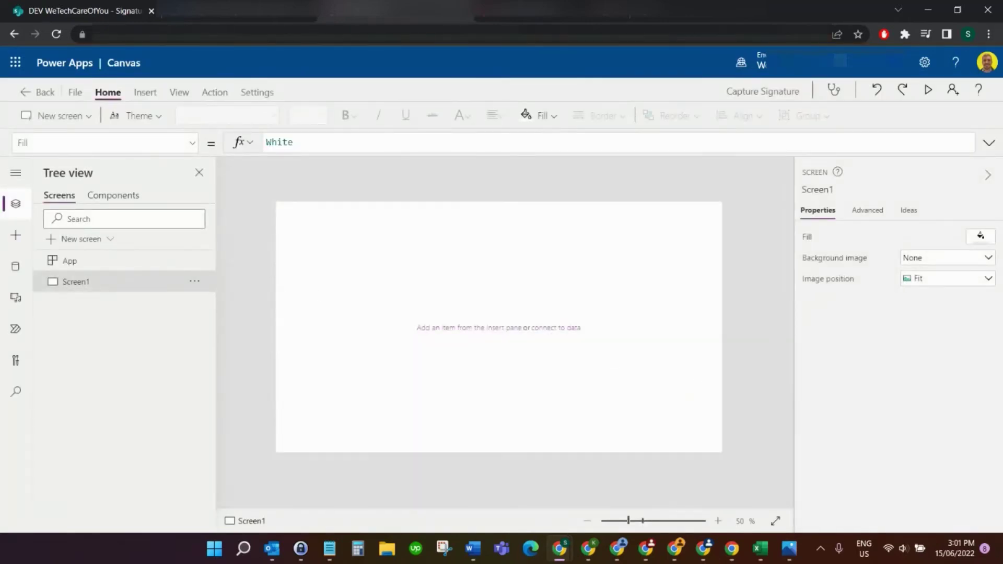
Add a pen input control and move it to the centre of Screen1.
{"action": "left_click", "coordinate": [145, 92]}
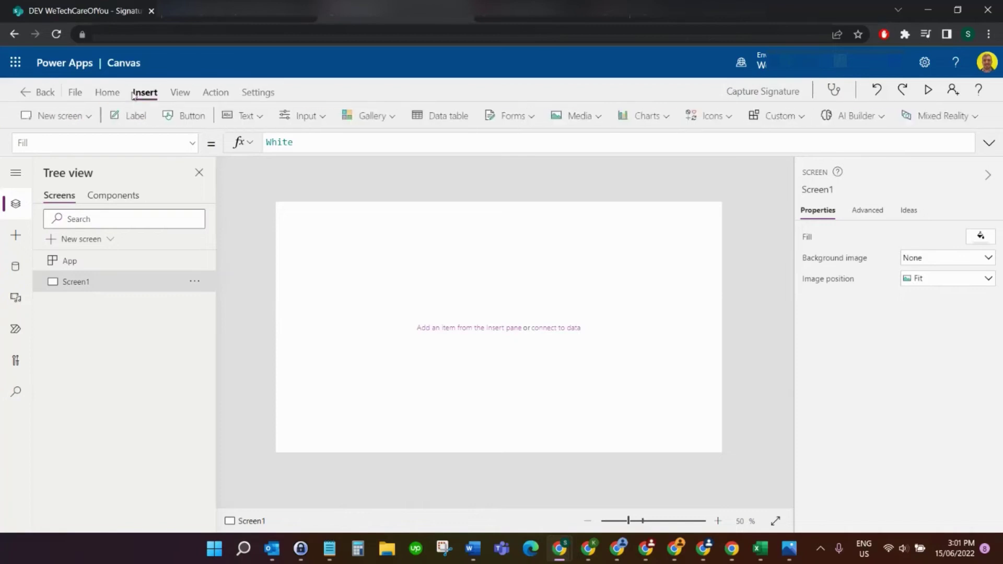
{"action": "left_click", "coordinate": [305, 117]}
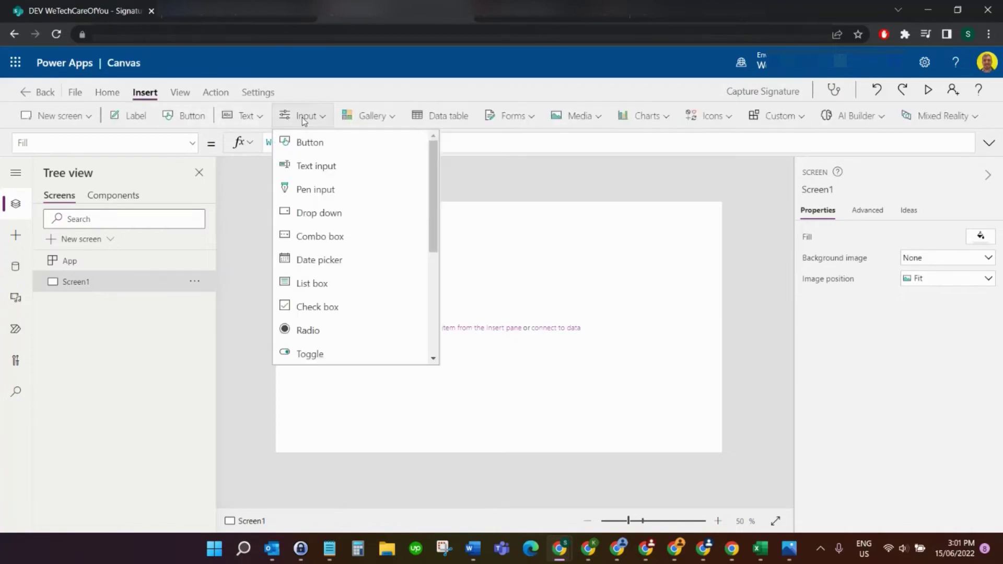
{"action": "left_click", "coordinate": [317, 190]}
{"action": "left_click_drag", "start_coordinate": [344, 241], "coordinate": [493, 306]}
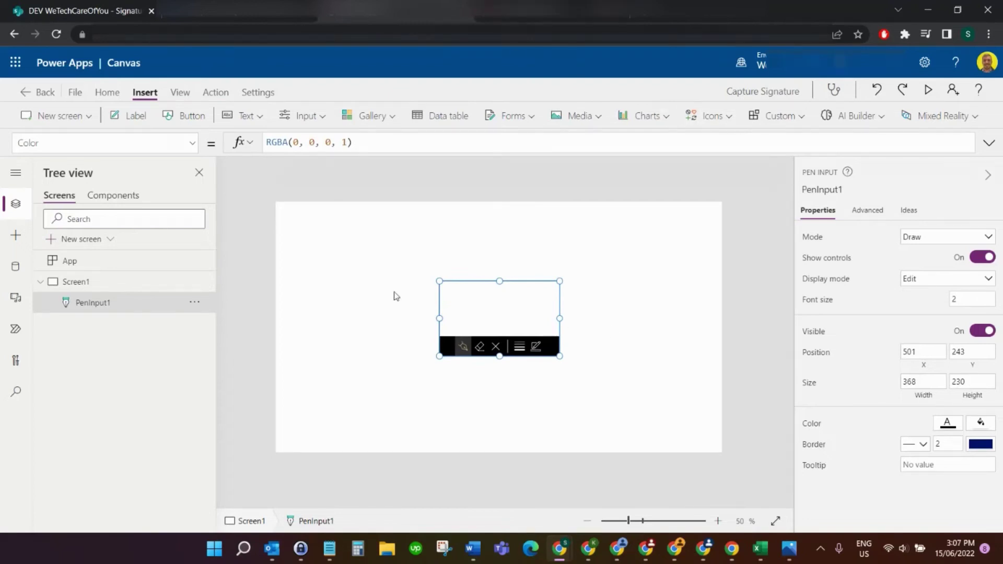
{"action": "left_click", "coordinate": [624, 312]}
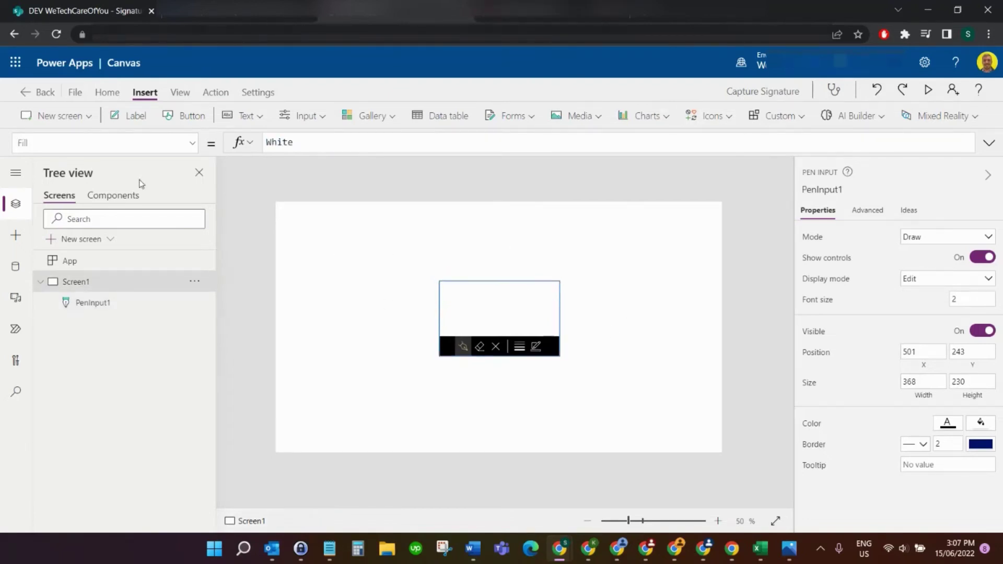
Add a button below the pen input and delete its default 'false' OnSelect formula.
{"action": "left_click", "coordinate": [171, 119]}
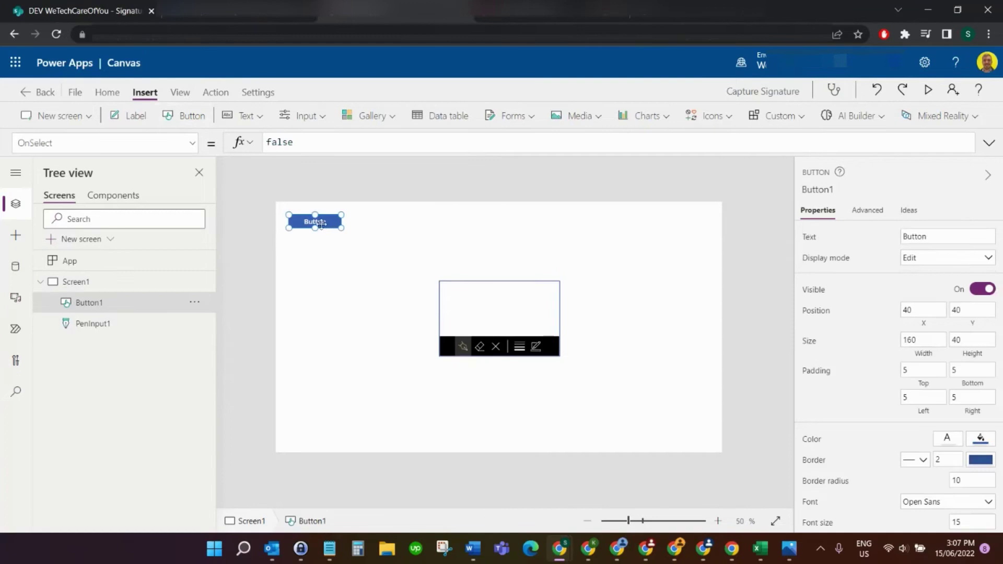
{"action": "left_click_drag", "start_coordinate": [322, 221], "coordinate": [507, 386]}
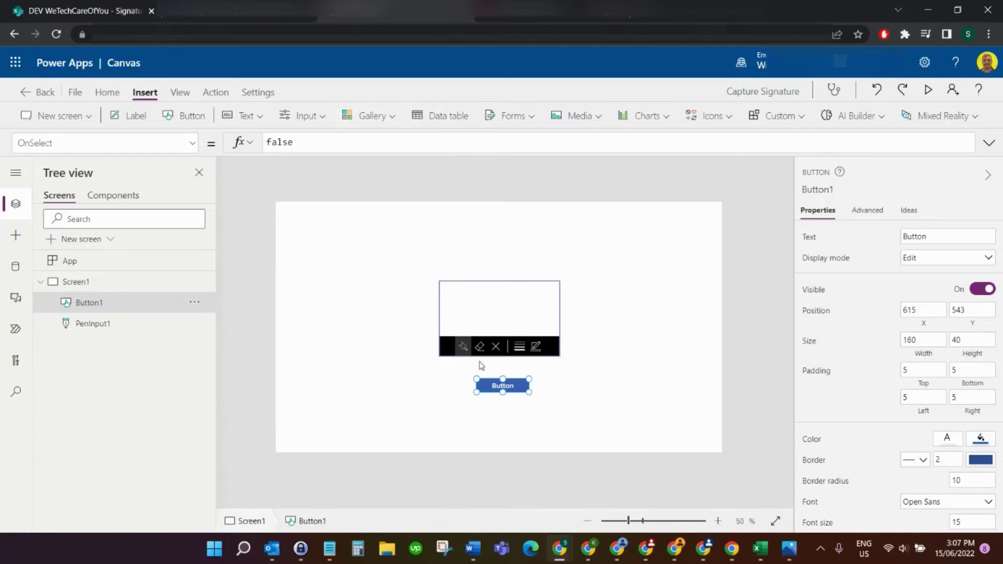
{"action": "left_click_drag", "start_coordinate": [297, 153], "coordinate": [318, 381]}
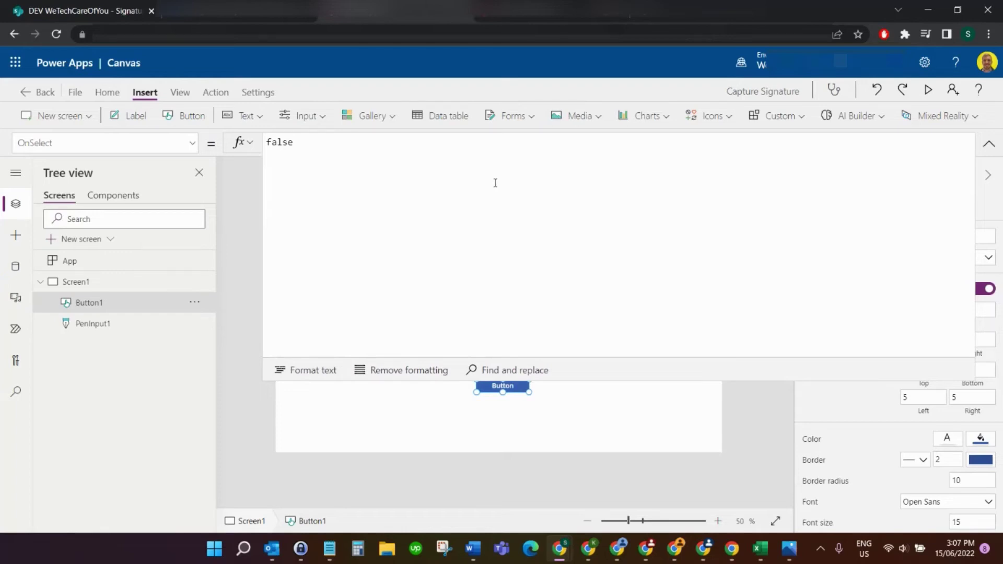
{"action": "key", "text": "ctrl+a"}
{"action": "key", "text": "BackSpace"}
Add the Signature Capture flow to the Capture Signature app's Power Automate flows.
{"action": "left_click", "coordinate": [215, 92]}
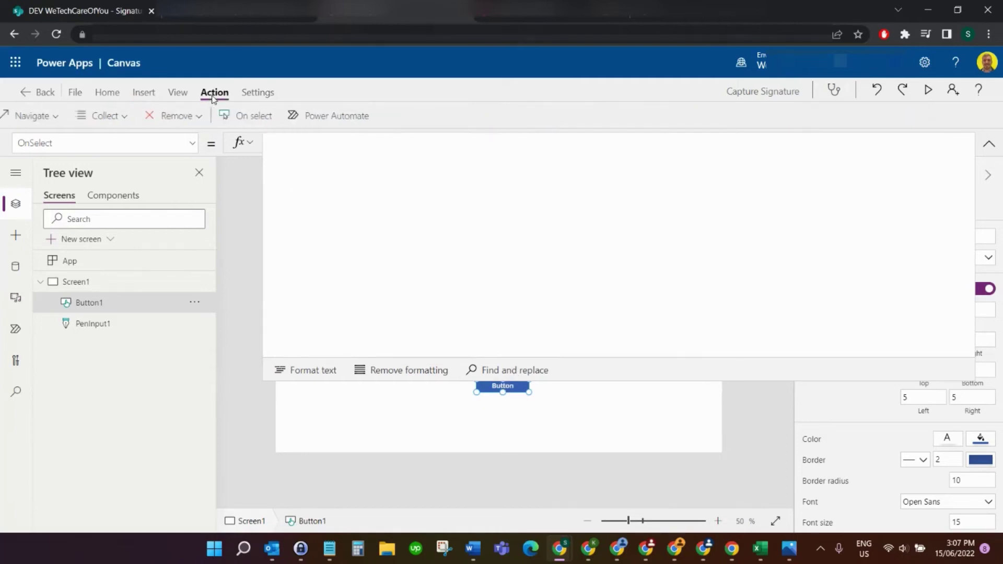
{"action": "left_click", "coordinate": [338, 116]}
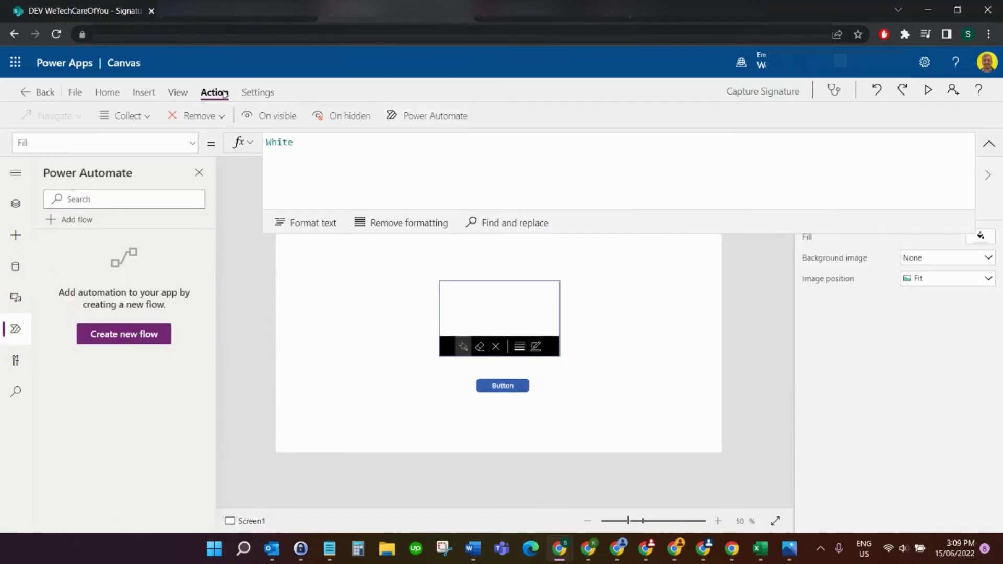
{"action": "left_click", "coordinate": [420, 117]}
{"action": "left_click", "coordinate": [72, 222]}
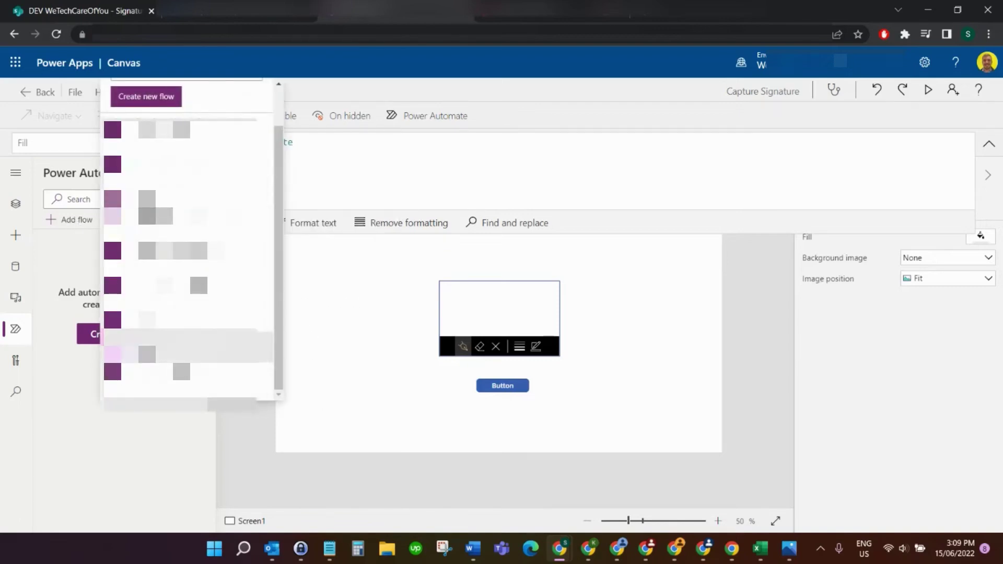
{"action": "left_click", "coordinate": [157, 285]}
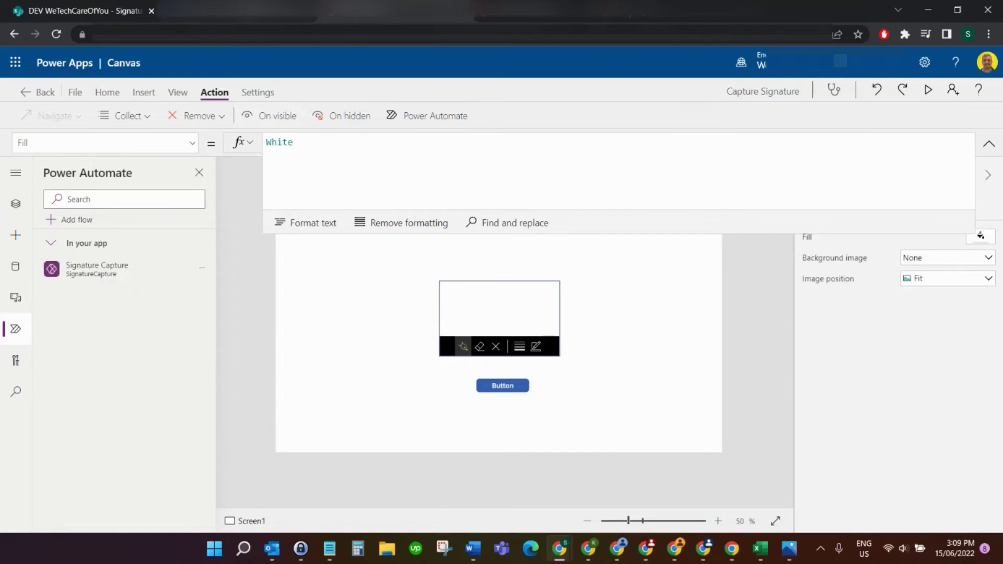
{"action": "mouse_move", "coordinate": [87, 273]}
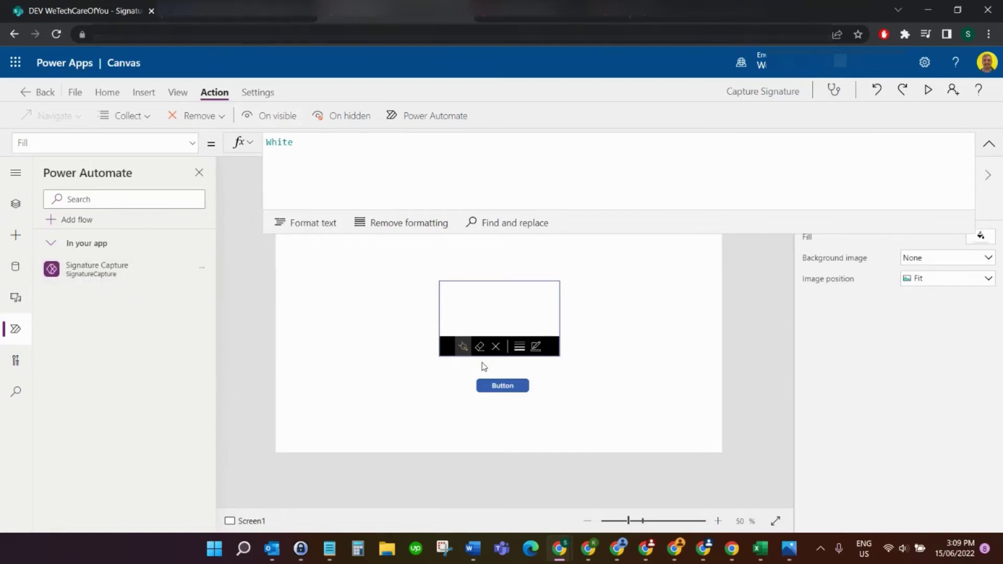
Begin Button1's OnSelect formula as Set(VarJSON, JSON(PenInput1.
{"action": "left_click", "coordinate": [508, 393]}
{"action": "left_click", "coordinate": [355, 158]}
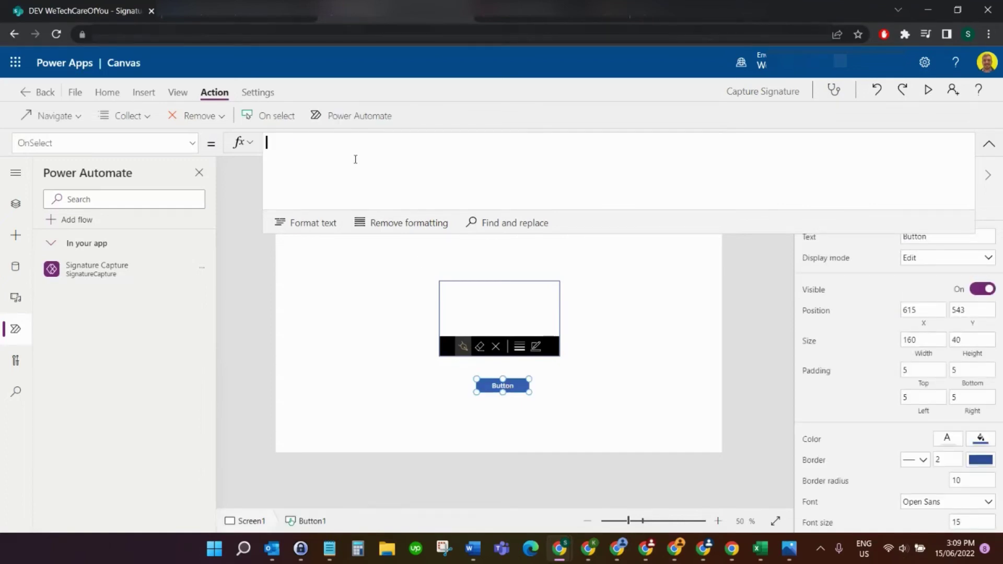
{"action": "type", "text": "Set"}
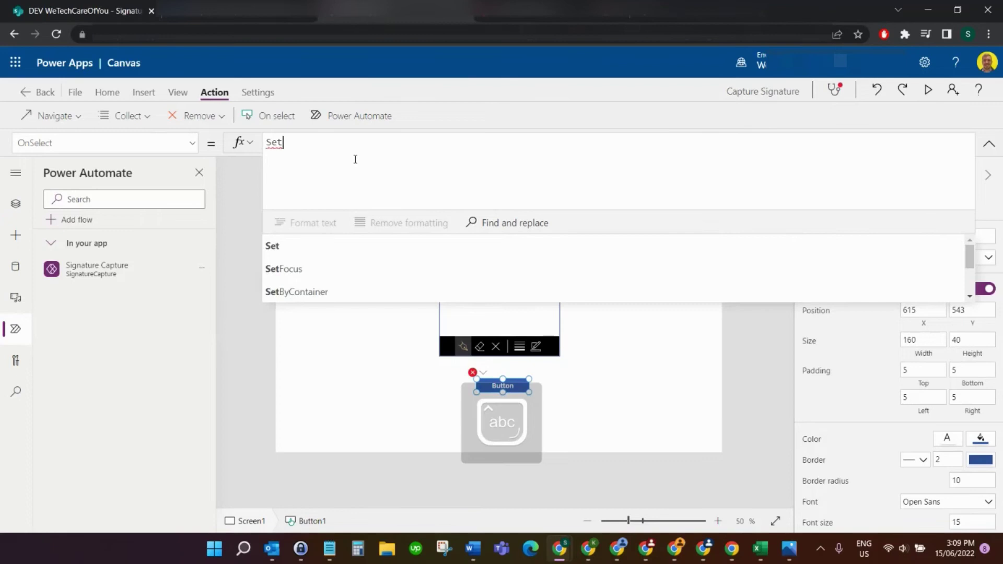
{"action": "type", "text": "("}
{"action": "key", "text": "shift+Return"}
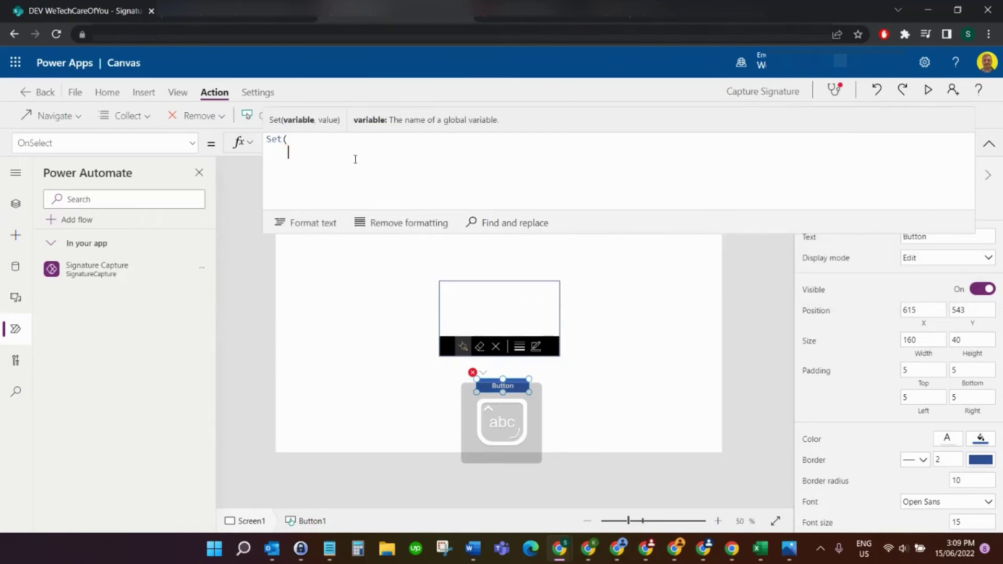
{"action": "type", "text": "VarJSON,"}
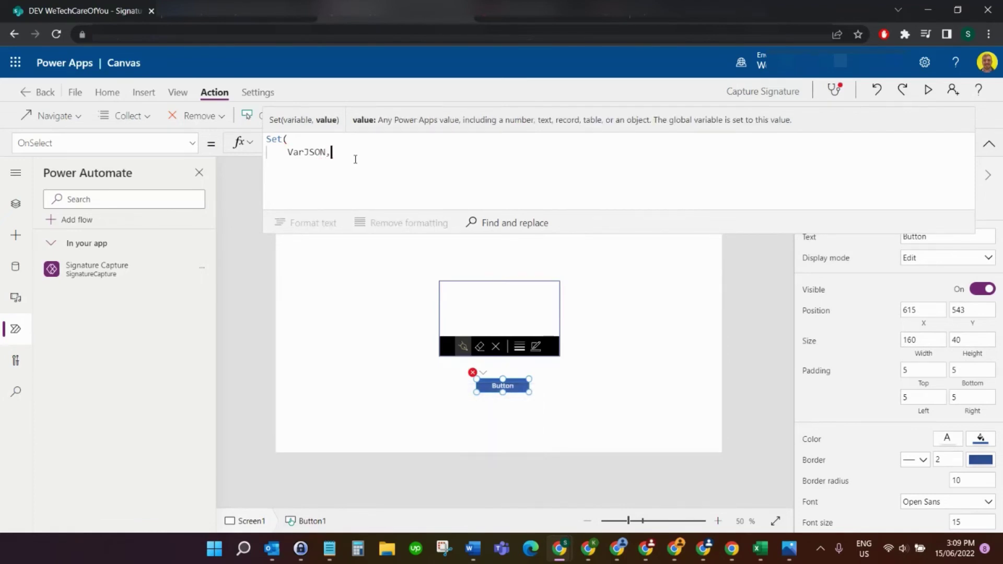
{"action": "key", "text": "Return"}
{"action": "type", "text": "JSON("}
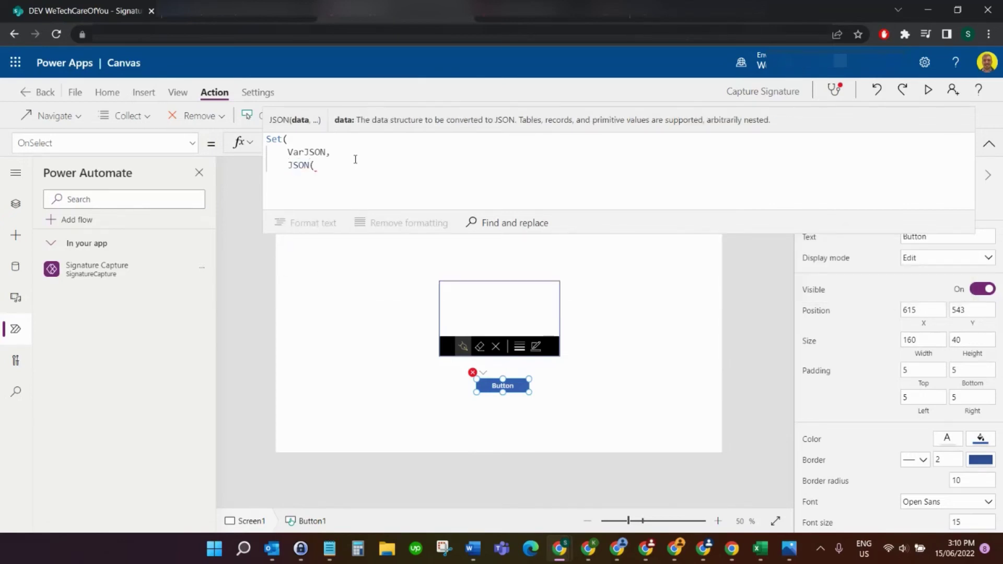
{"action": "key", "text": "Return"}
{"action": "type", "text": "Pen"}
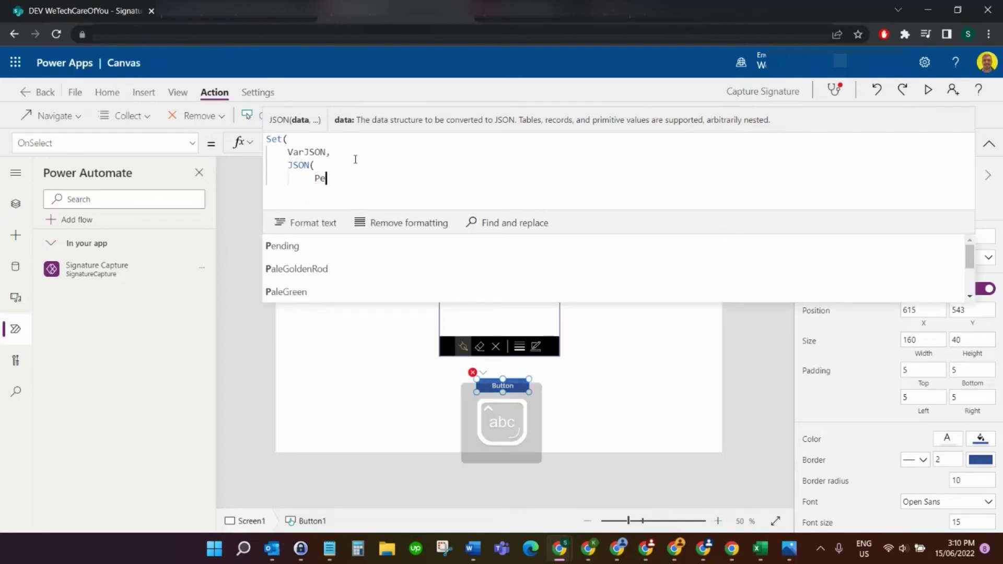
{"action": "key", "text": "Down"}
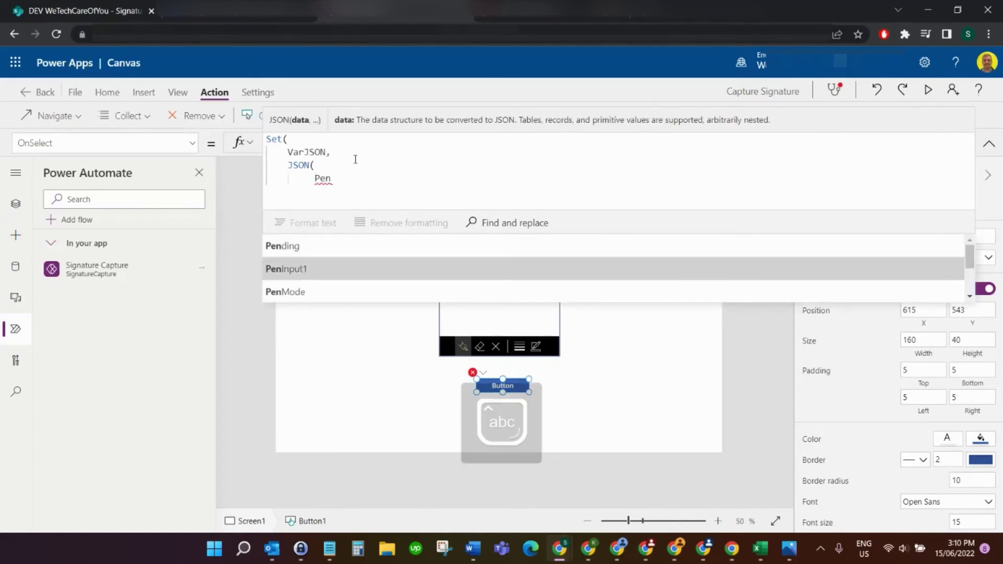
{"action": "key", "text": "Tab"}
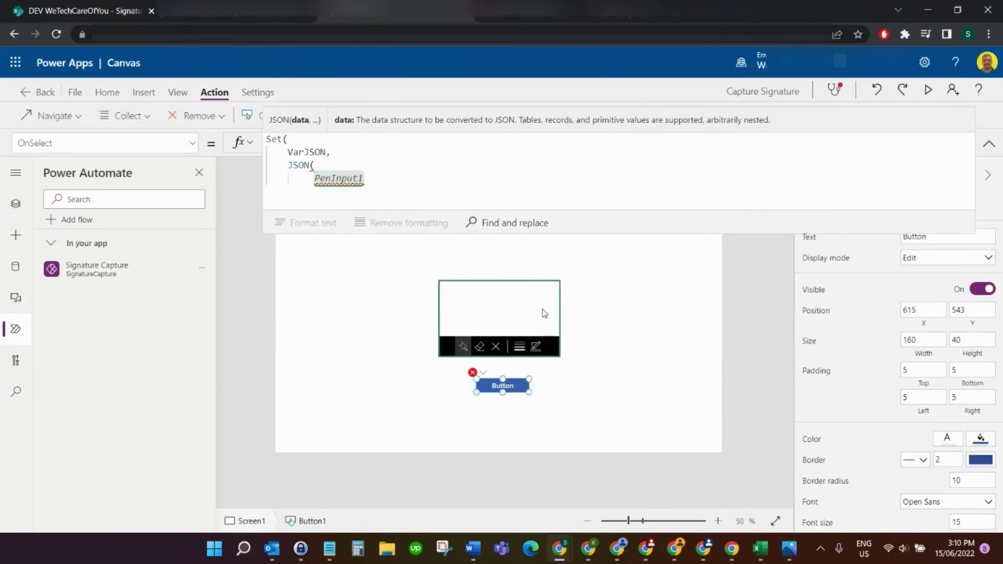
Complete the formula with .Image, IncludeBinaryData and close it with ');'.
{"action": "left_click", "coordinate": [15, 204]}
{"action": "left_click", "coordinate": [400, 182]}
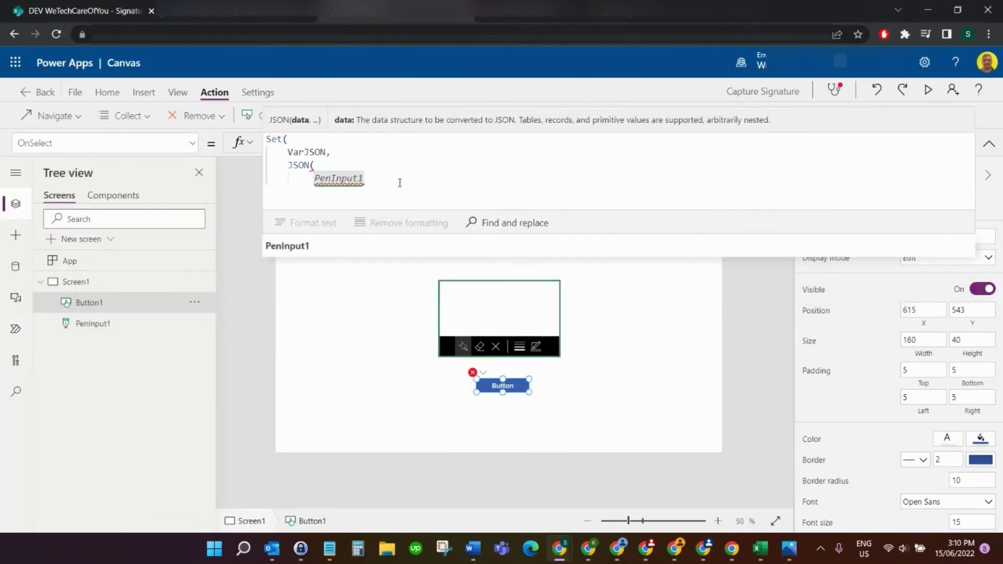
{"action": "type", "text": ".Image"}
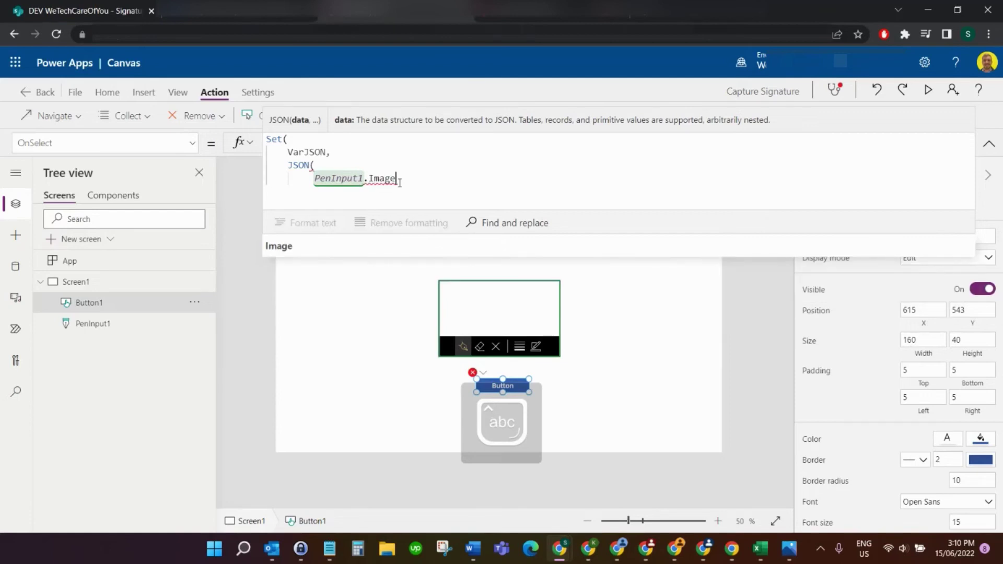
{"action": "type", "text": ","}
{"action": "key", "text": "shift+Return"}
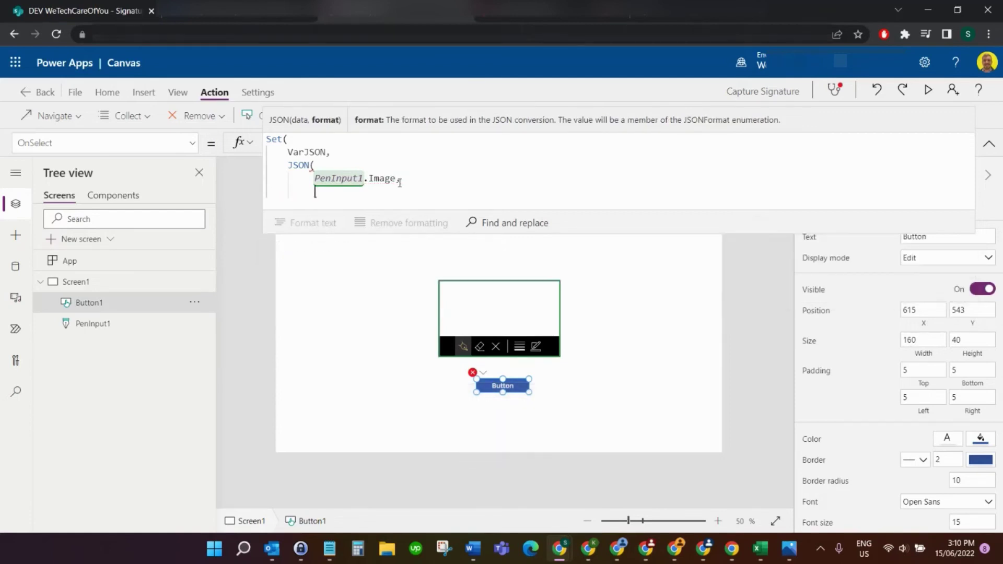
{"action": "type", "text": "Inc"}
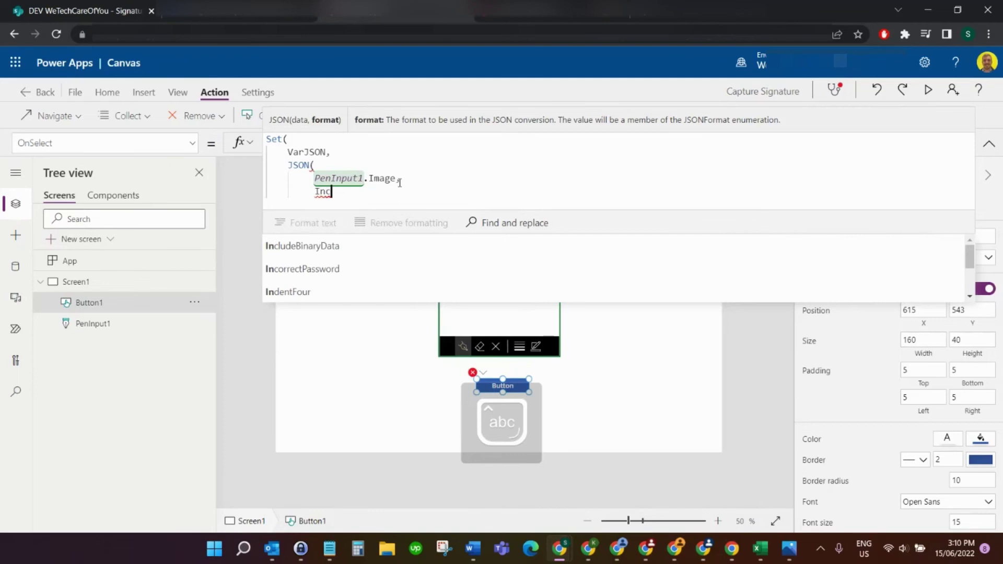
{"action": "type", "text": "ludeBi"}
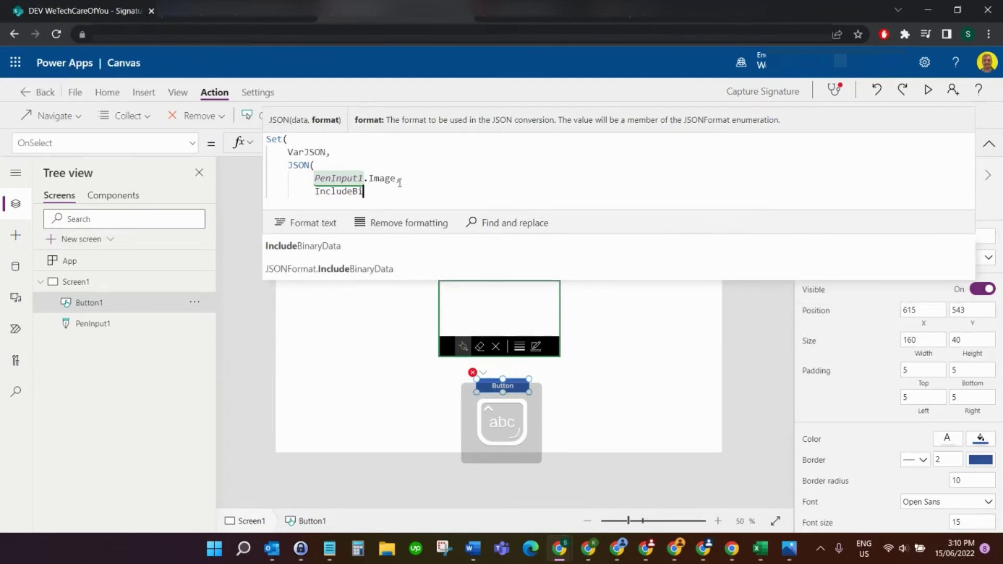
{"action": "type", "text": "naryData"}
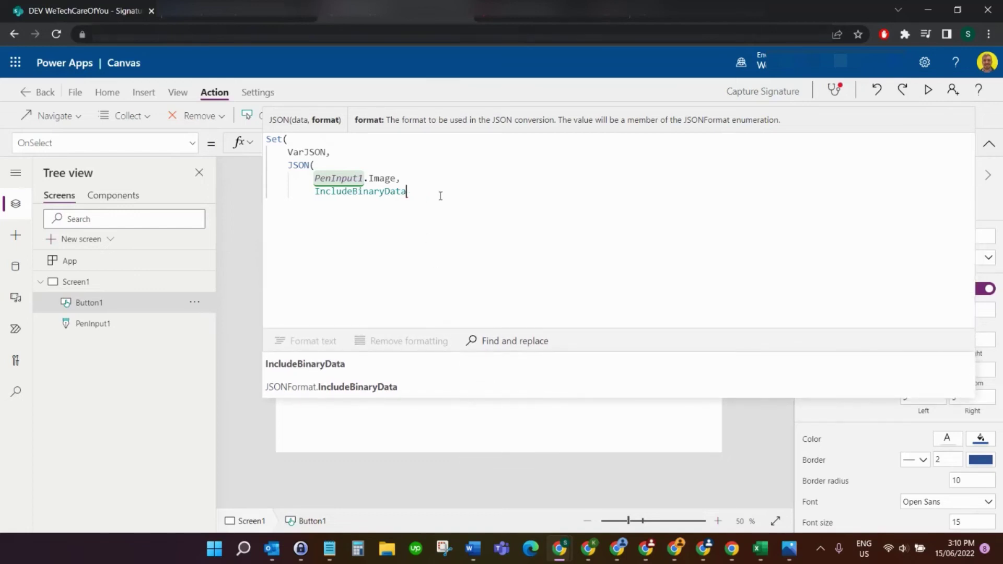
{"action": "key", "text": "shift+Return"}
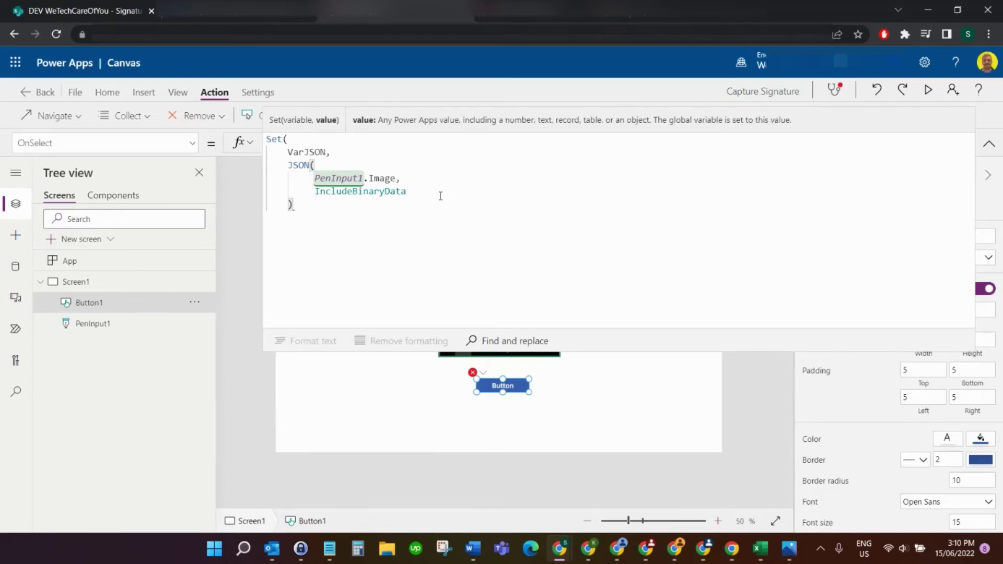
{"action": "key", "text": "shift+Return"}
{"action": "type", "text": ");"}
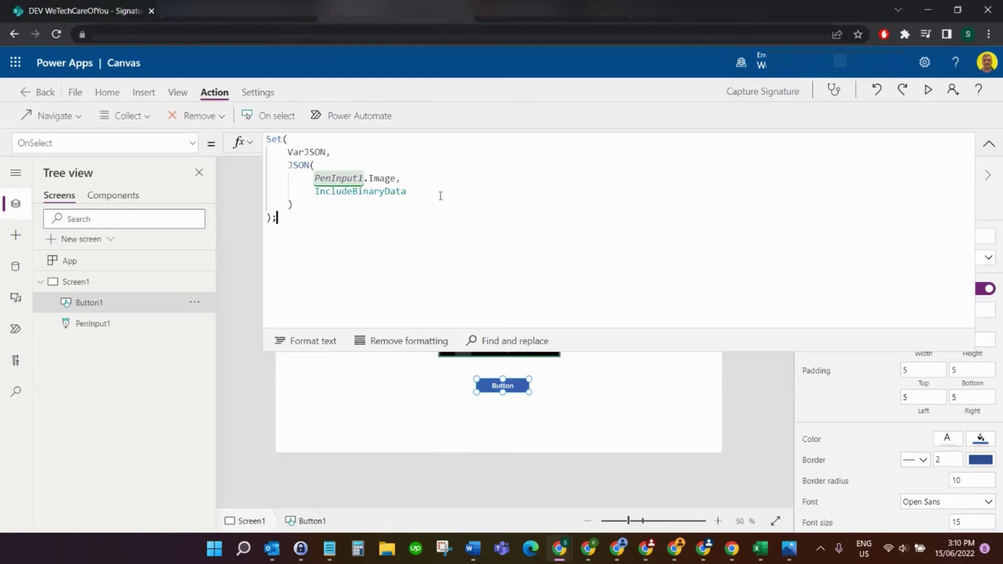